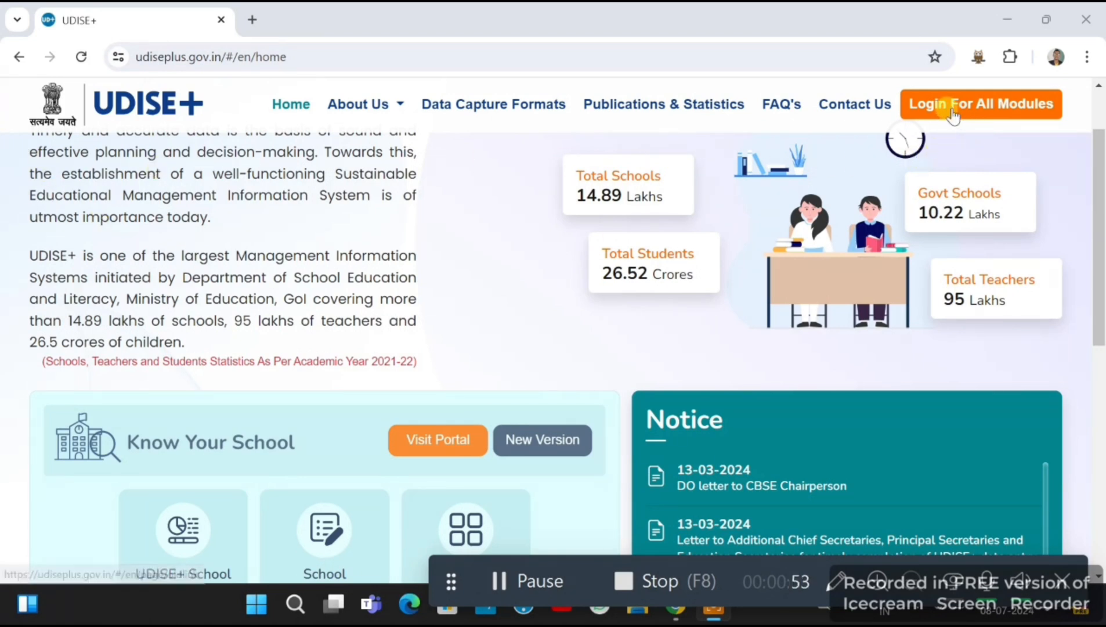
Step: Open the Students Module login page for the state of Chhattisgarh from the all-modules login page
left_click(991, 110)
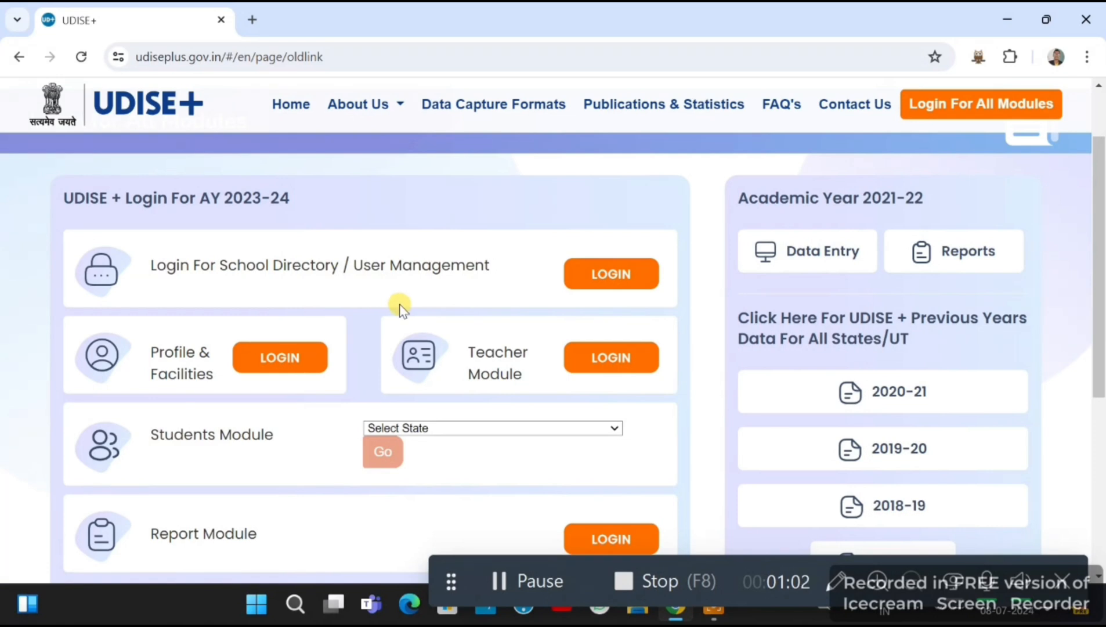
scroll(400, 307, "down", 1)
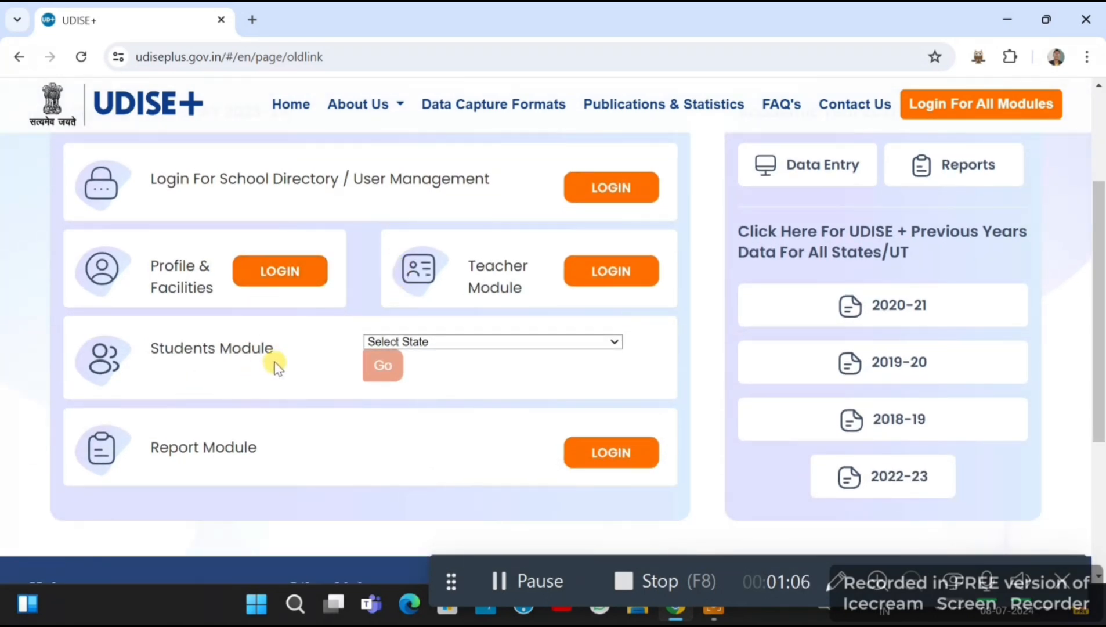
left_click(392, 343)
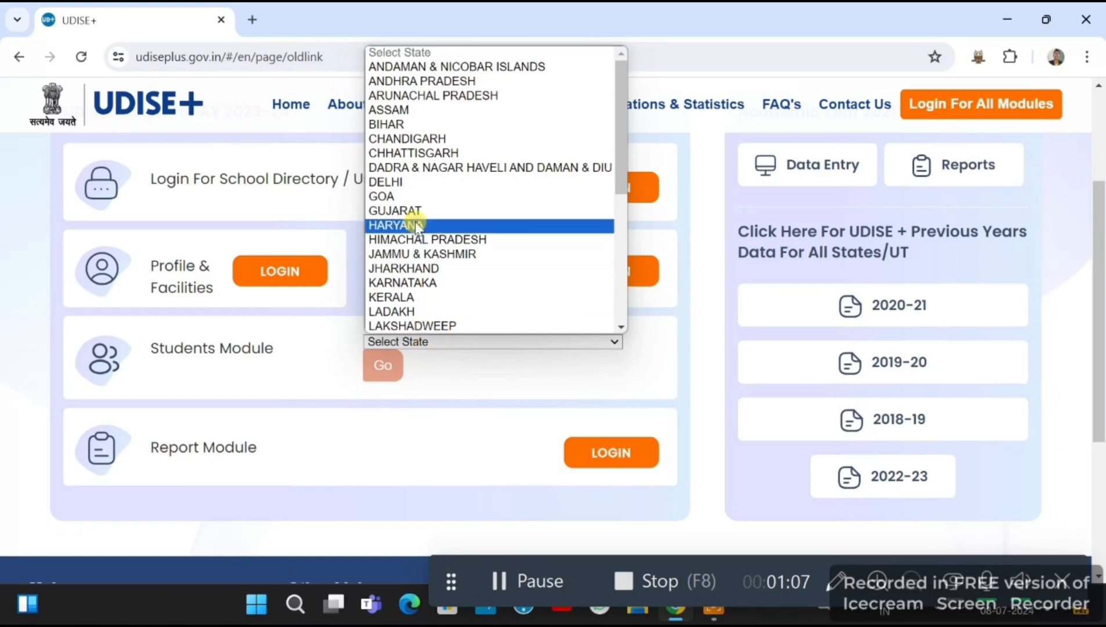
left_click(425, 152)
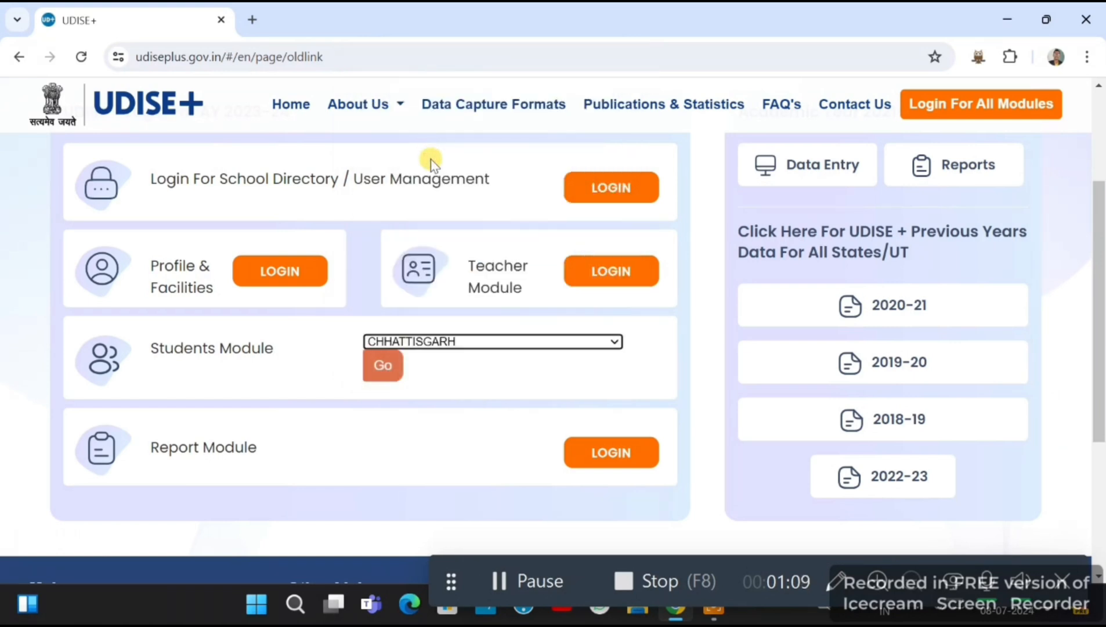
left_click(386, 371)
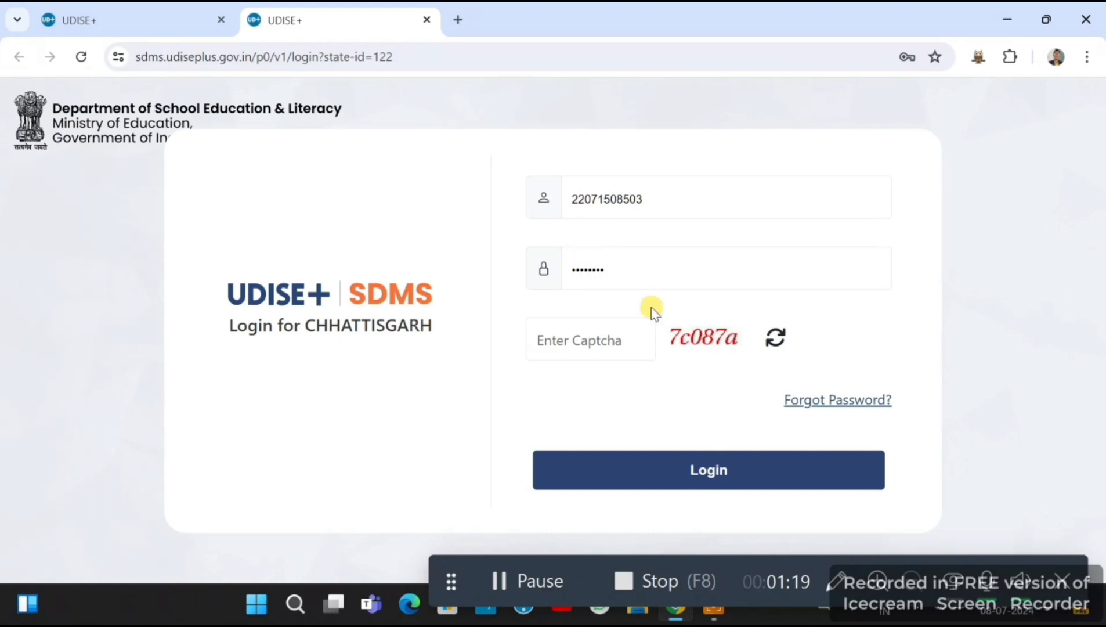
Step: Enter the displayed captcha code and log in to the student module with the prefilled credentials
left_click(710, 475)
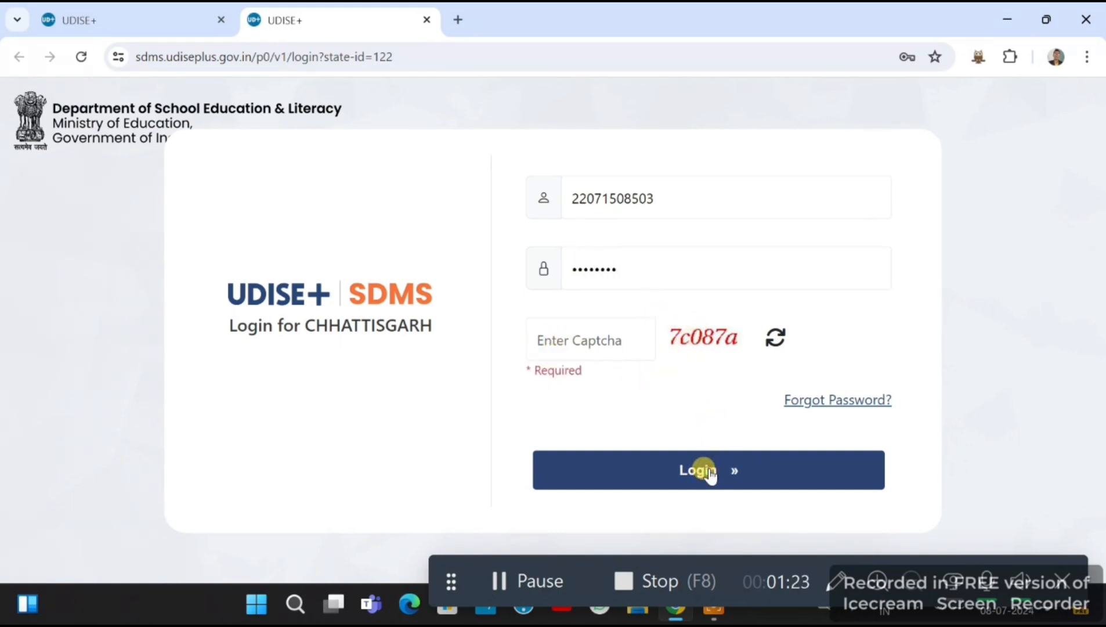
left_click(619, 339)
type("7")
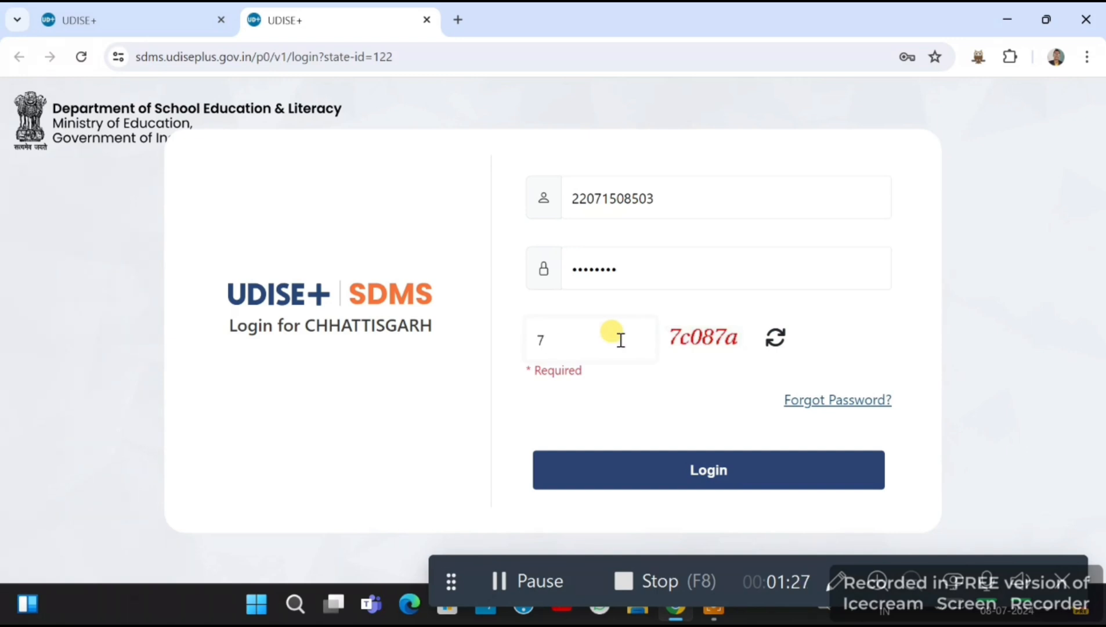
type("c087a")
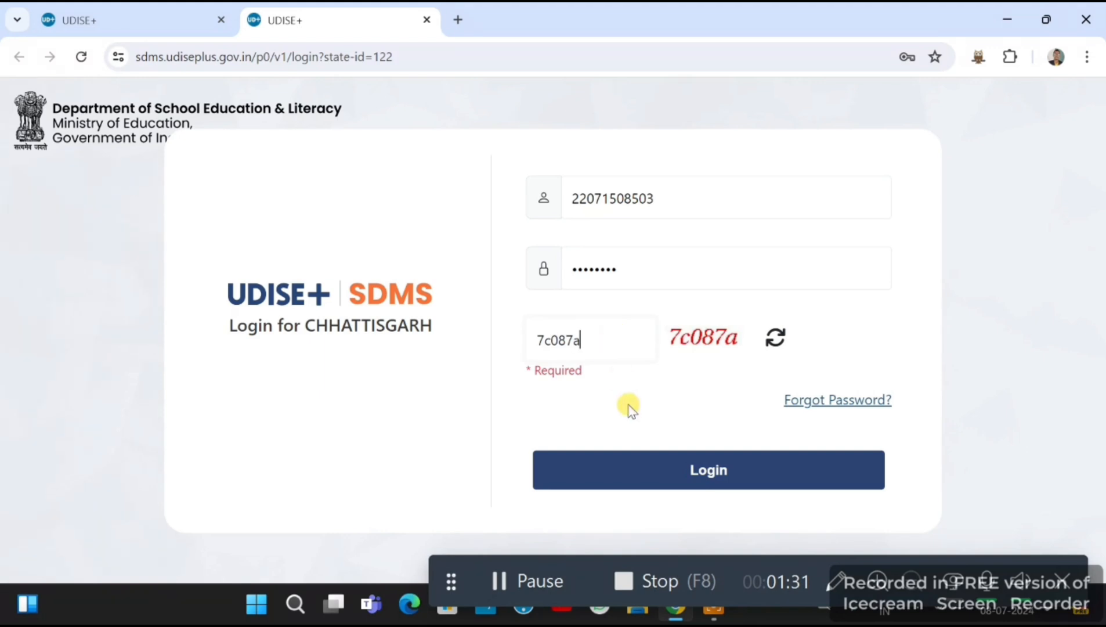
left_click(691, 464)
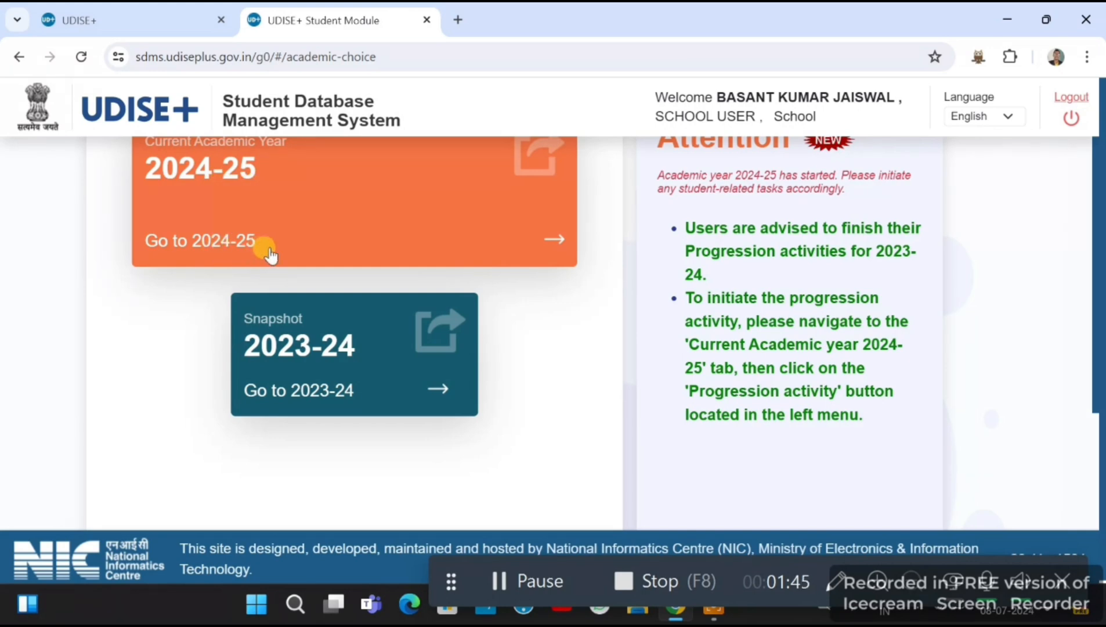
Step: Enter the current academic year 2024-25 and dismiss the School Information notice
left_click(233, 237)
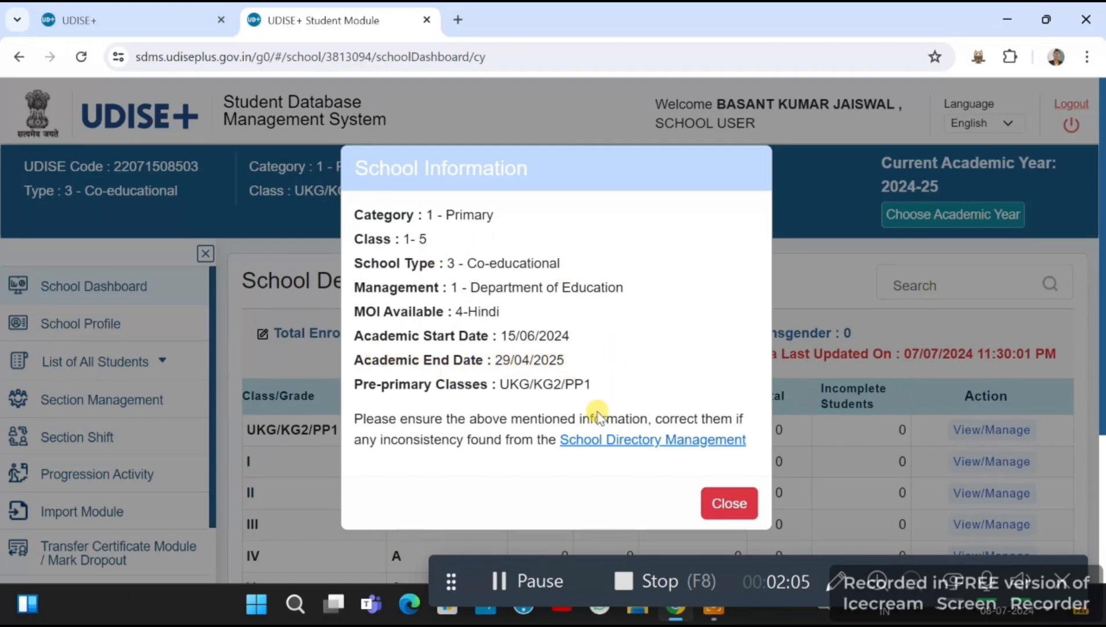
left_click(716, 501)
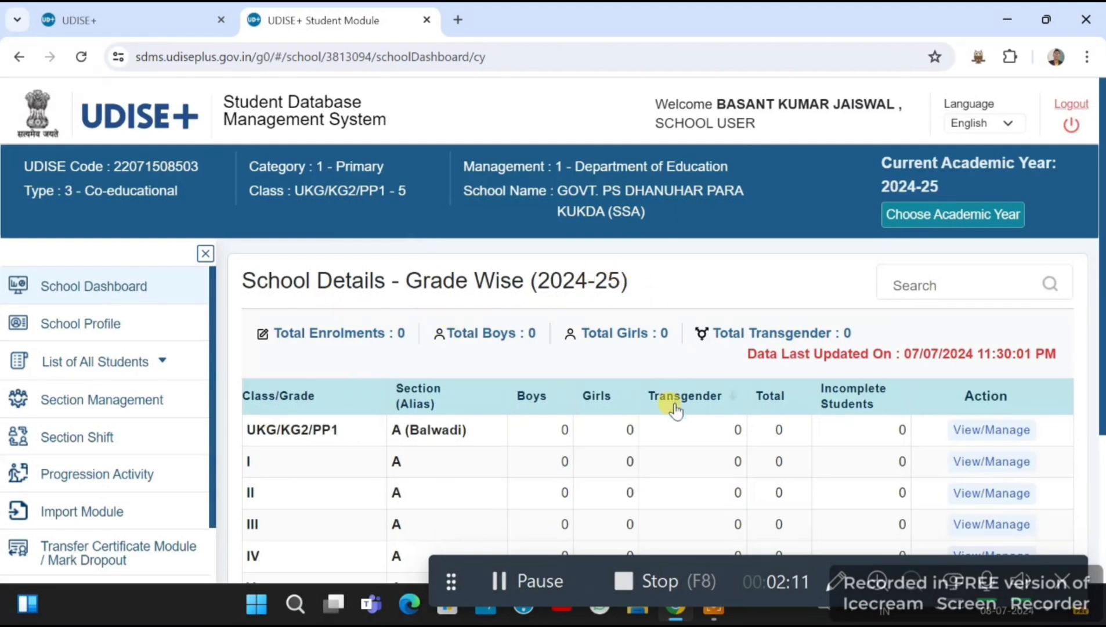
scroll(602, 397, "down", 2)
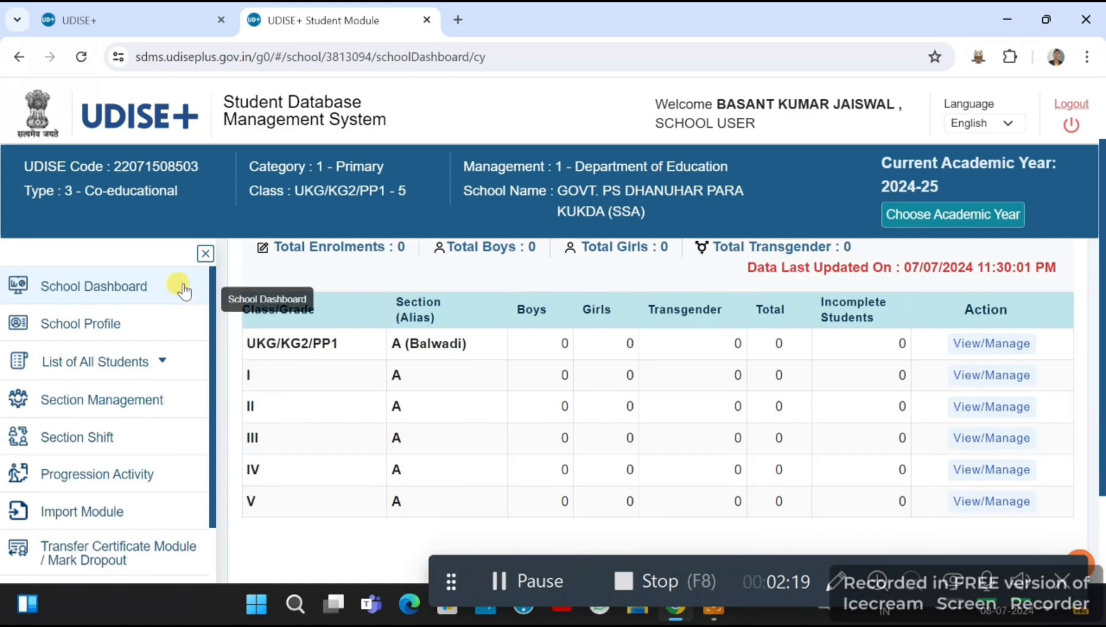
Step: Open the Progression Module from Progression Activity to reach the list of students eligible for progression
scroll(185, 290, "down", 1)
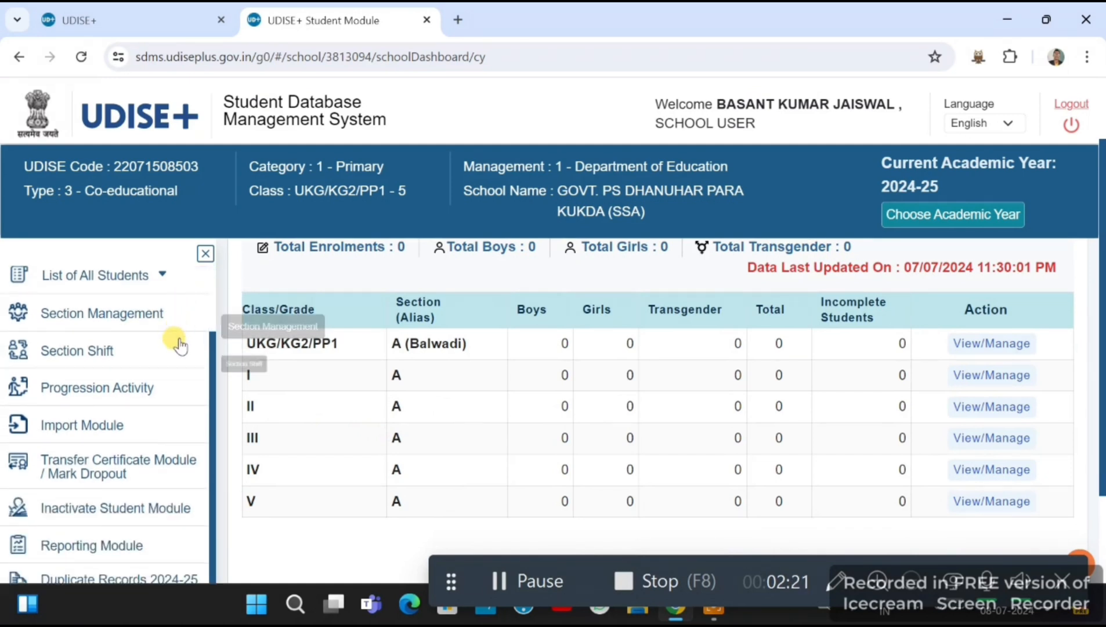
left_click(85, 387)
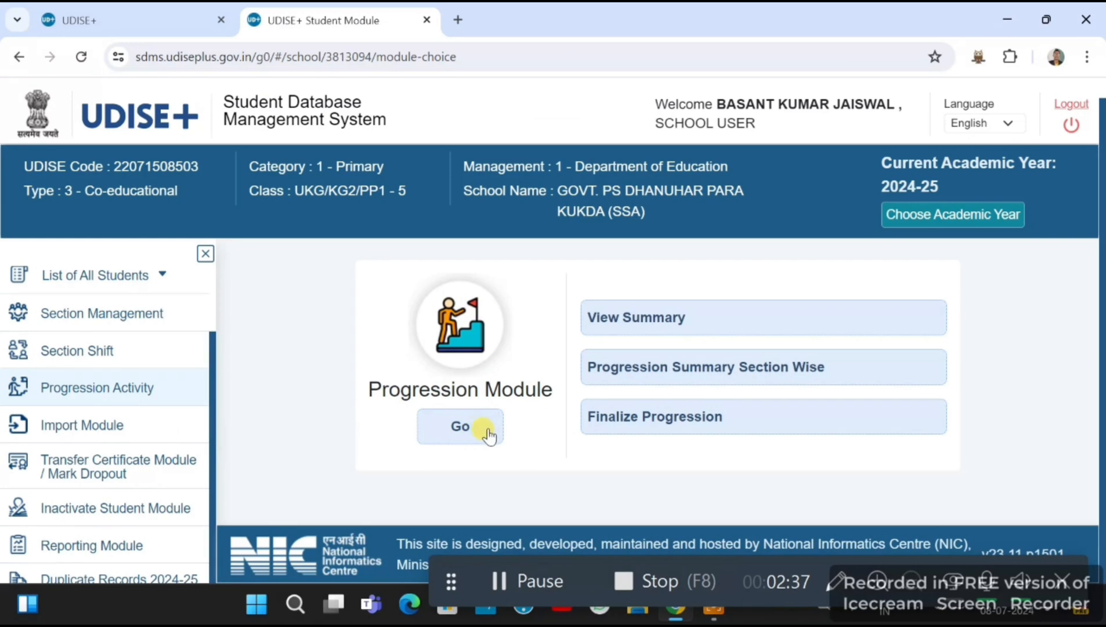
left_click(458, 433)
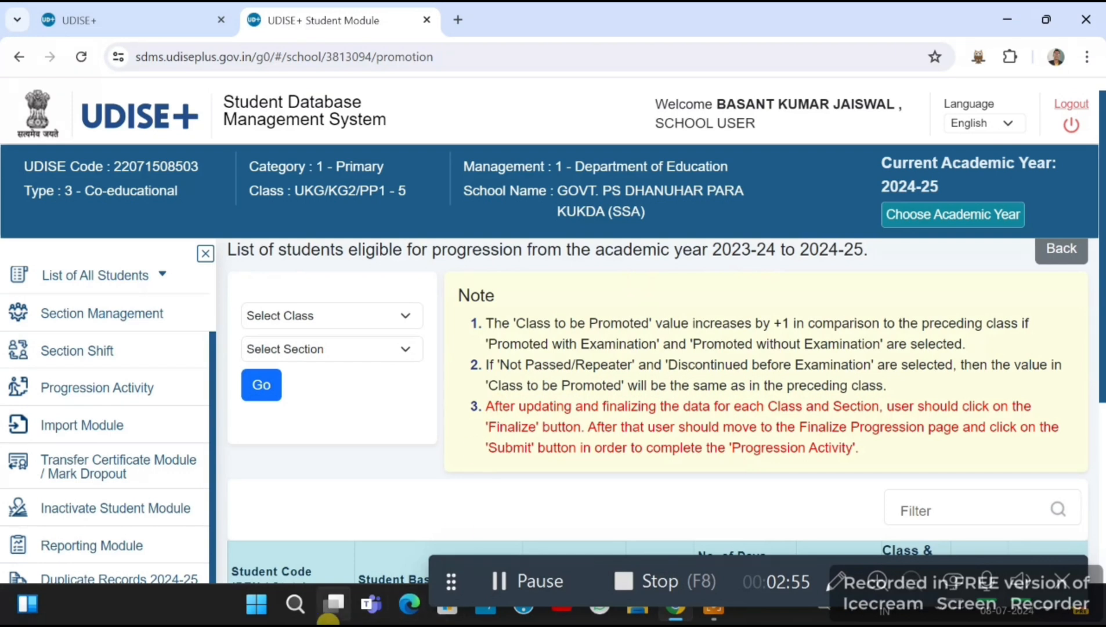
Step: Load the student progression list for class UKG/KG2/PP1, section A
mouse_move(325, 616)
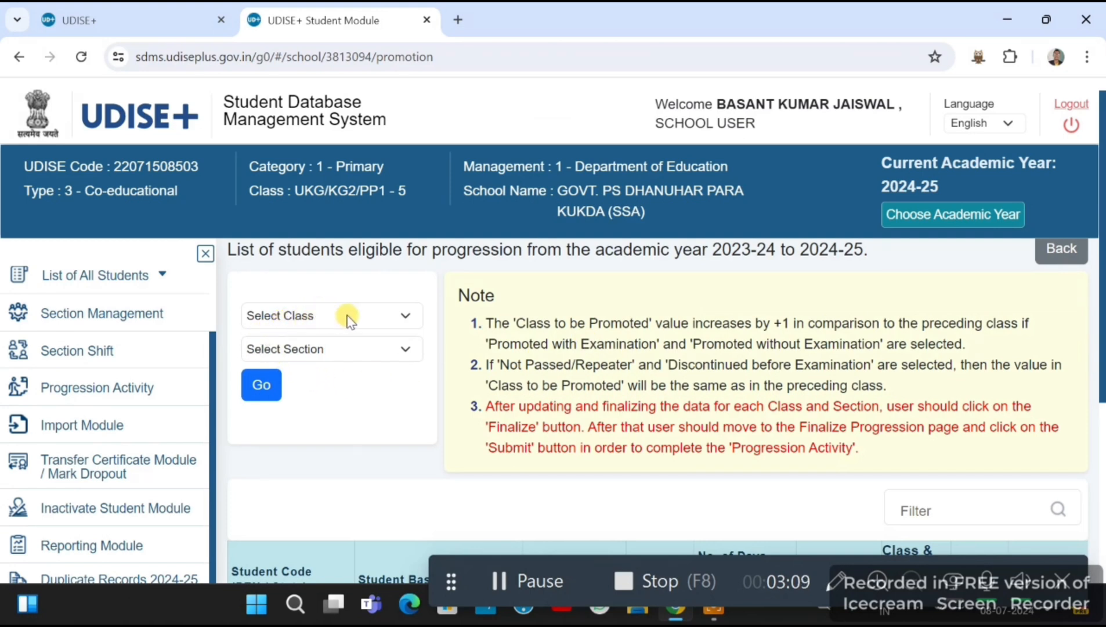
left_click(404, 319)
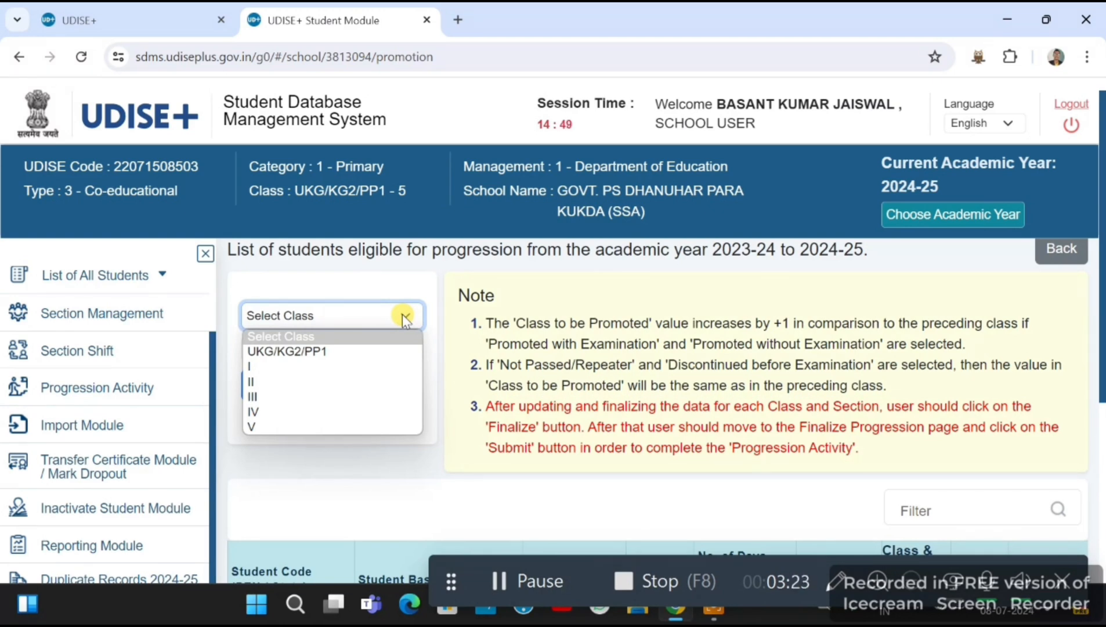
left_click(341, 352)
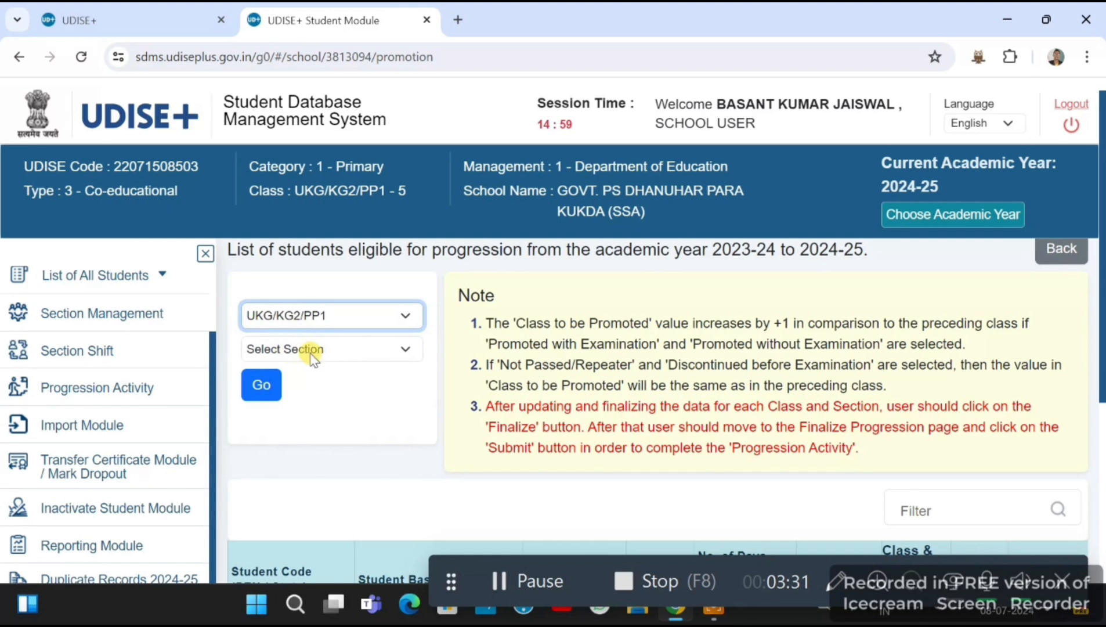
left_click(318, 351)
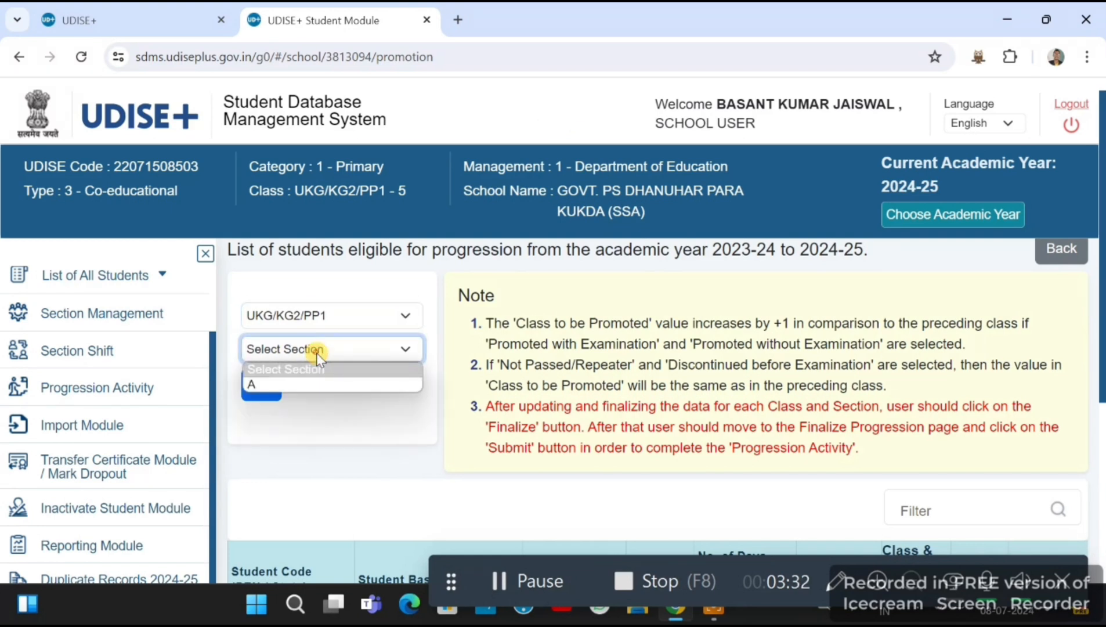
left_click(309, 383)
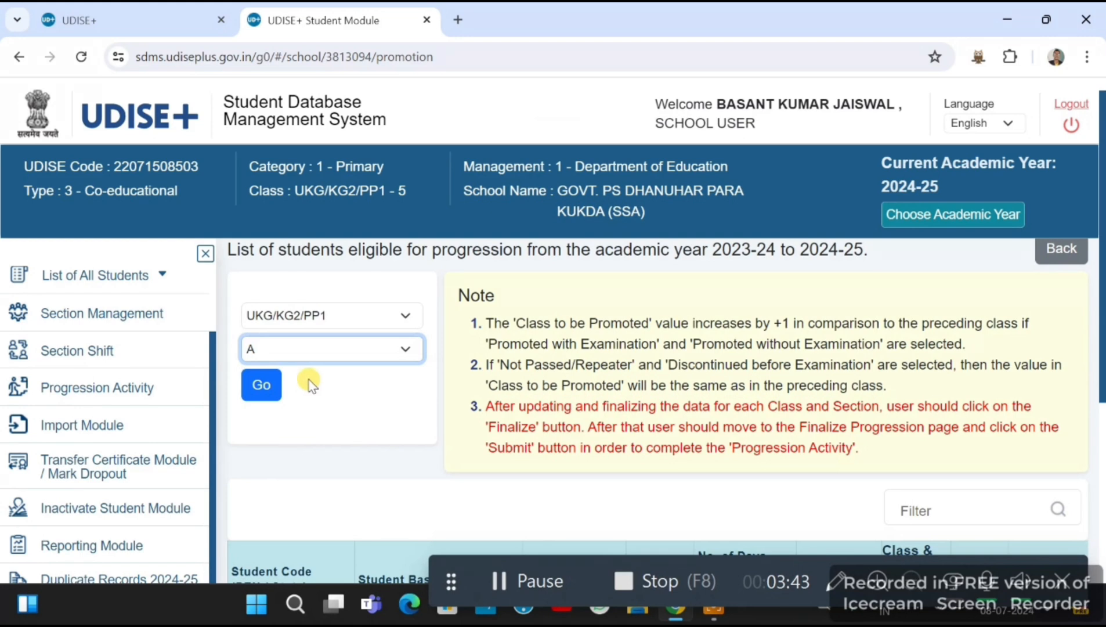
left_click(254, 401)
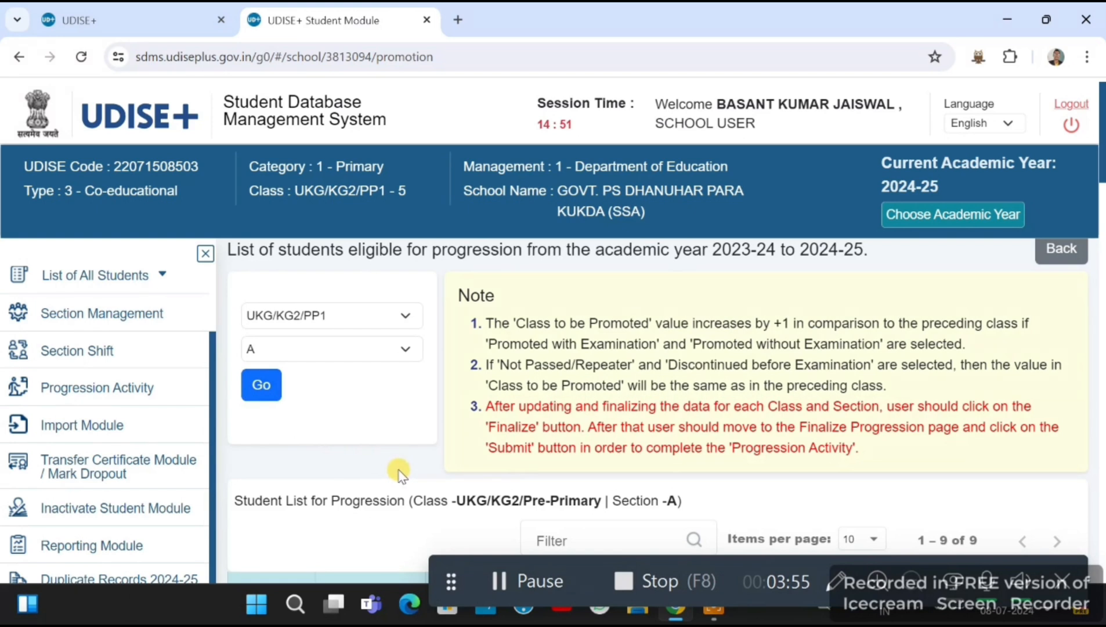
Step: Set the first listed student's 2023-24 progression status to Promoted without Examination
scroll(439, 431, "down", 1)
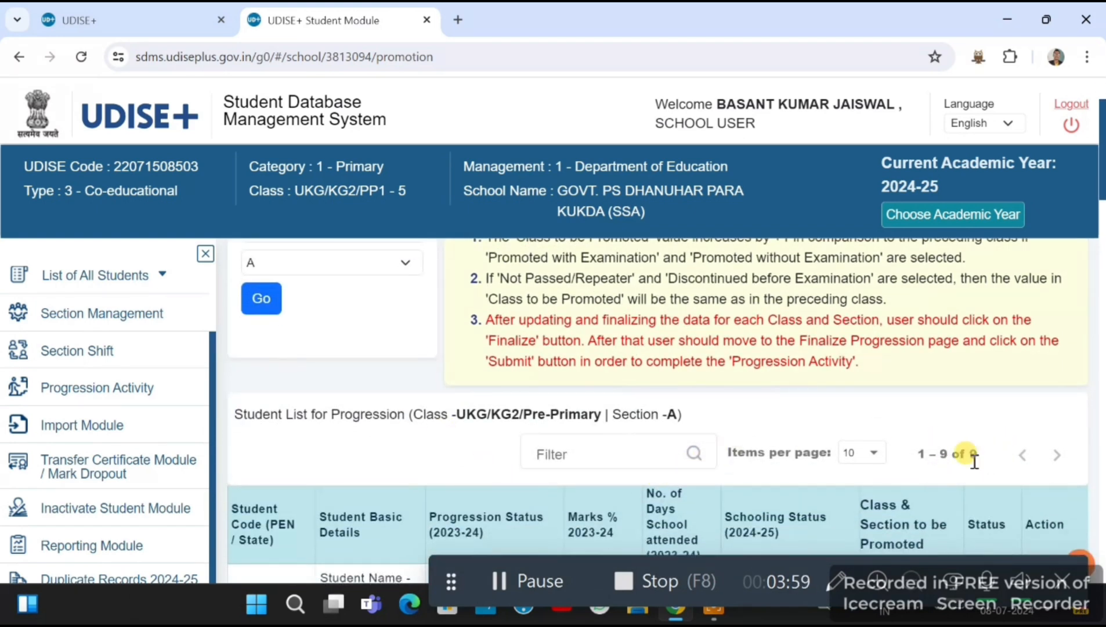
scroll(622, 402, "down", 2)
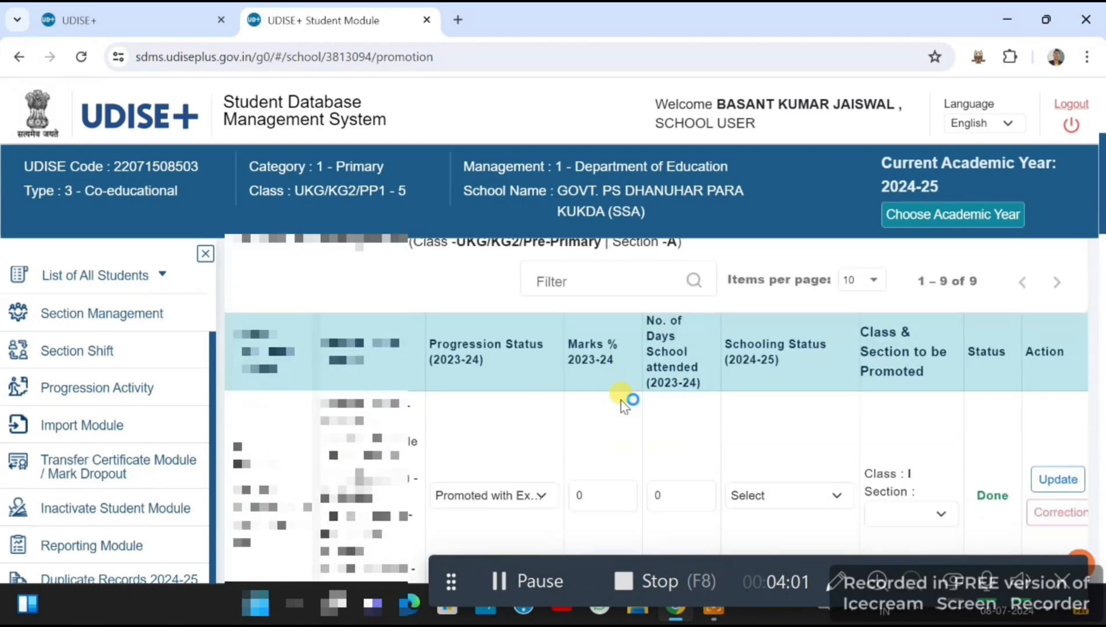
scroll(622, 403, "down", 2)
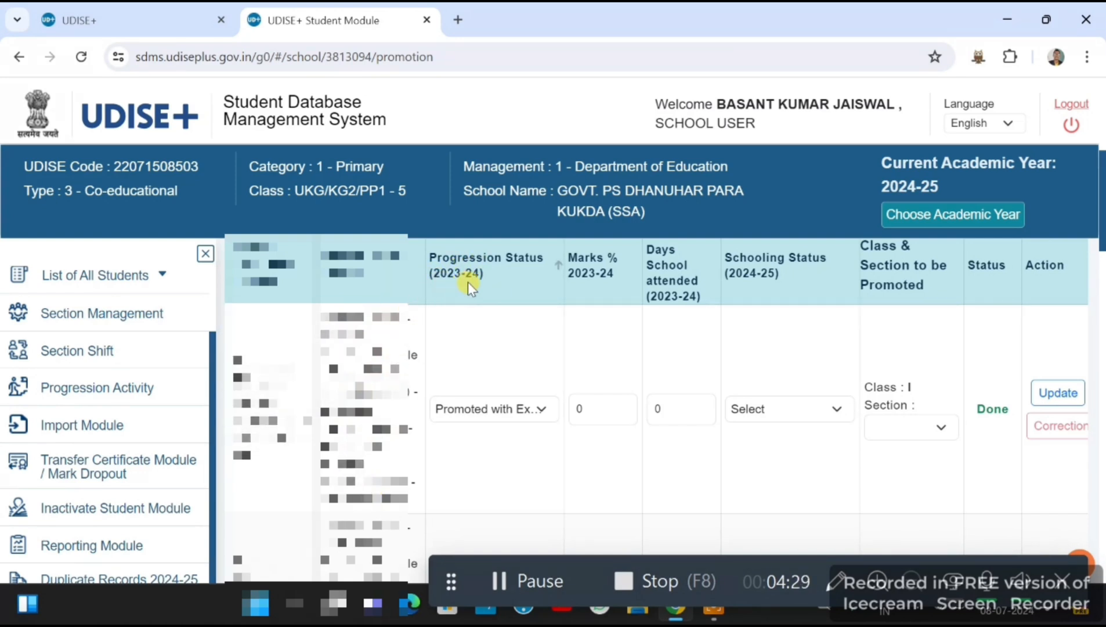
left_click(541, 411)
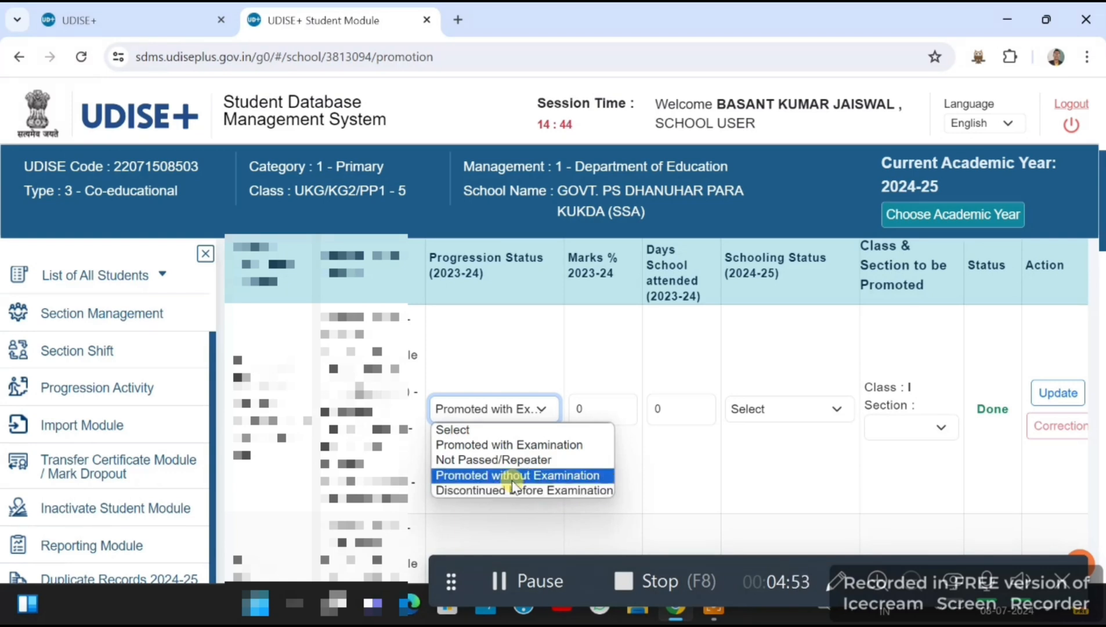
left_click(545, 476)
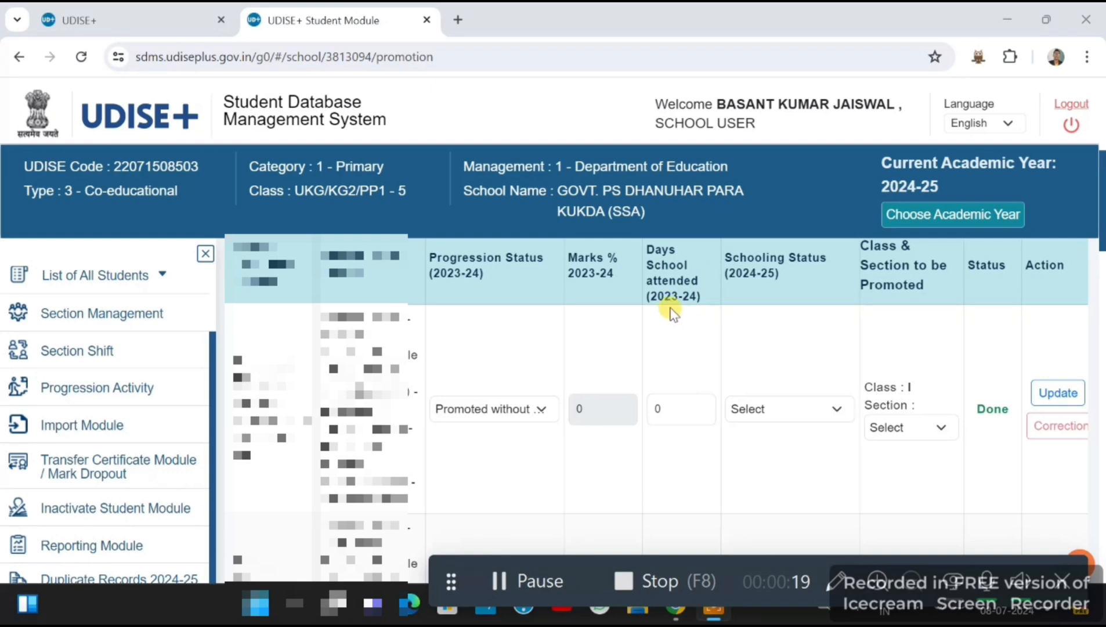
Step: Set the first student's days of school attended to 190 and the 2024-25 schooling status to Studying in Same School
left_click(669, 410)
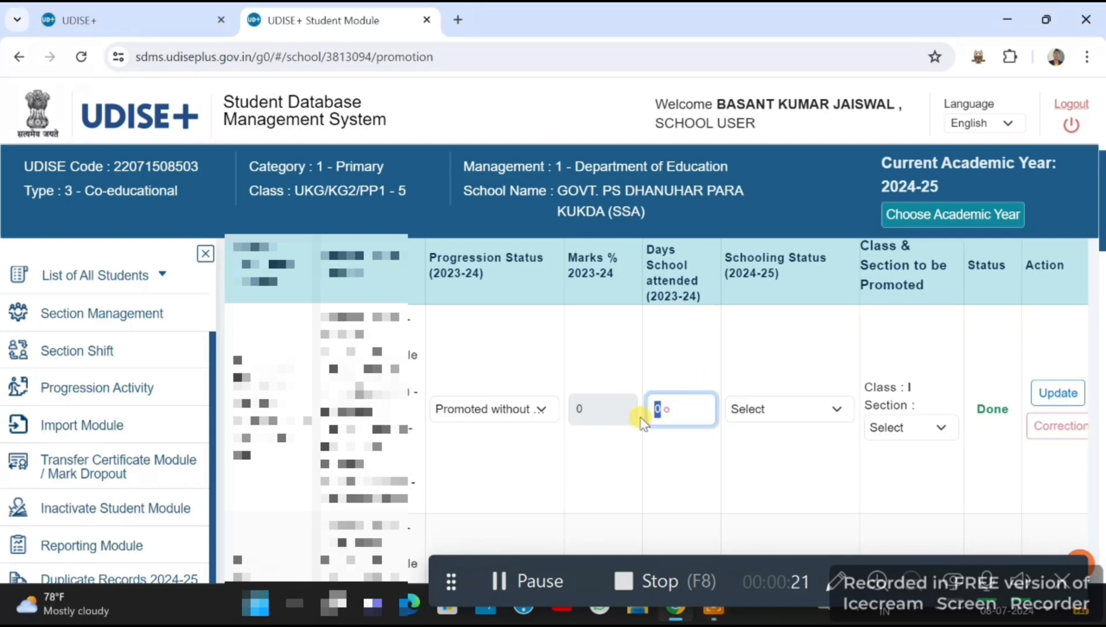
key("BackSpace")
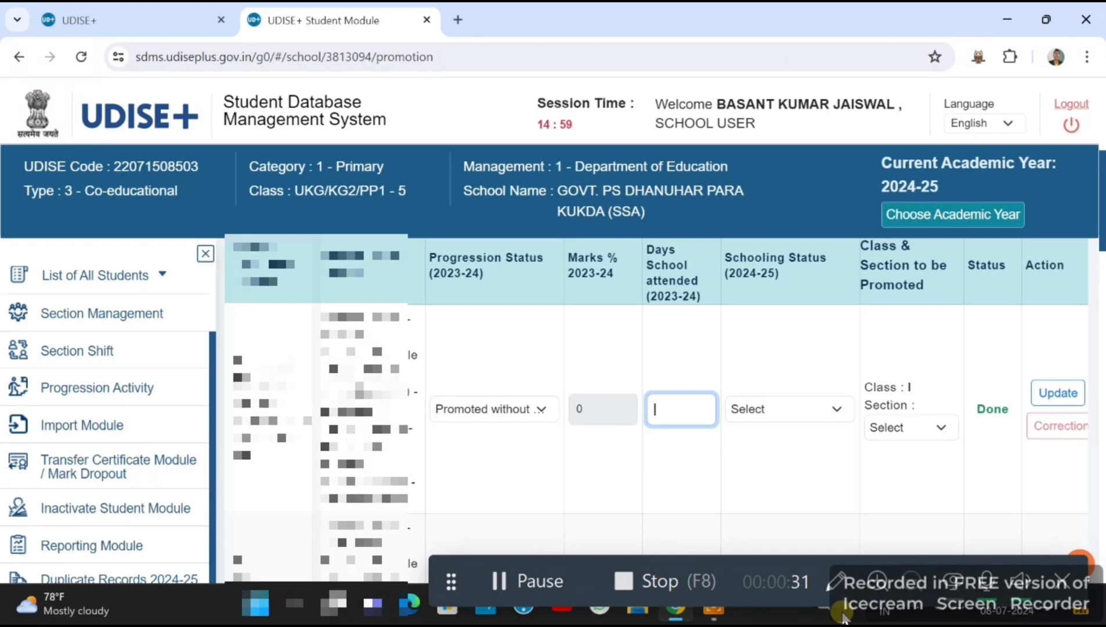
type("190")
left_click(818, 461)
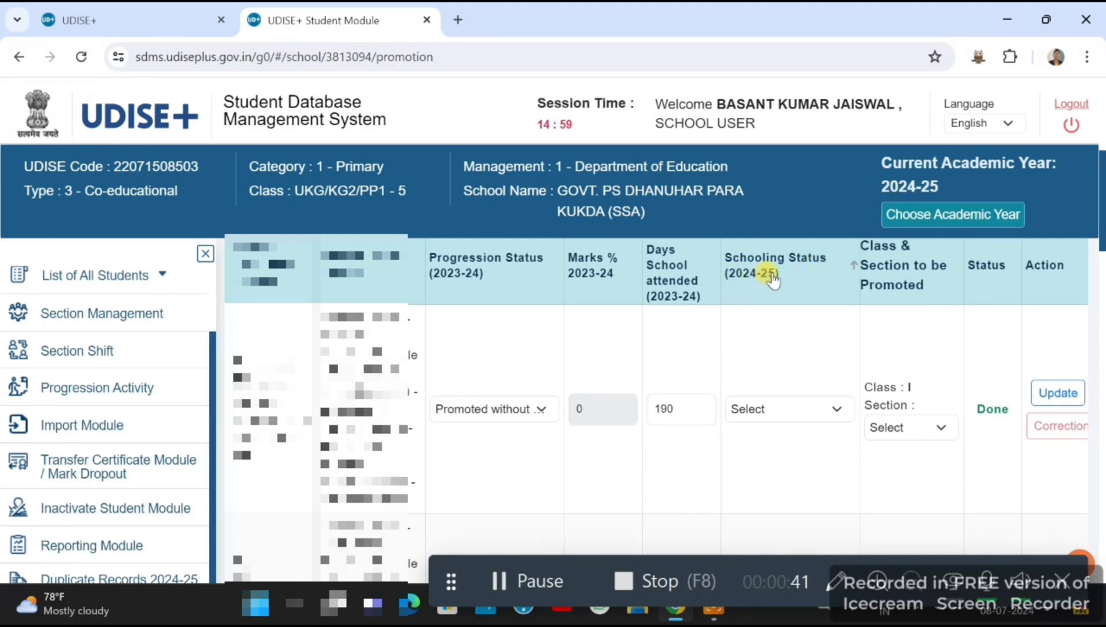
left_click(800, 414)
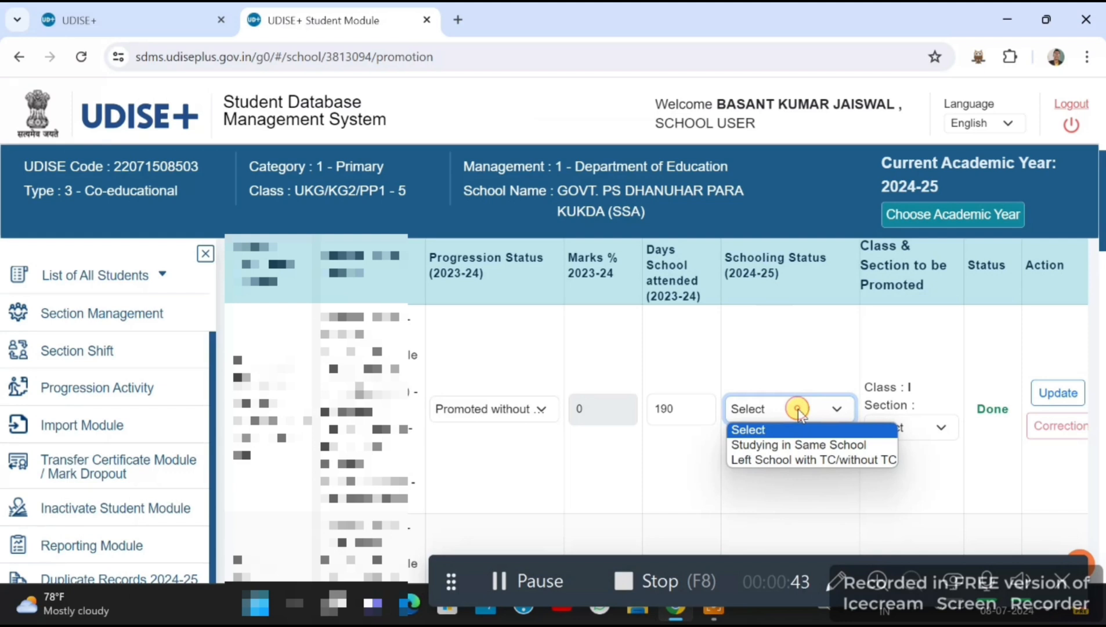
left_click(820, 446)
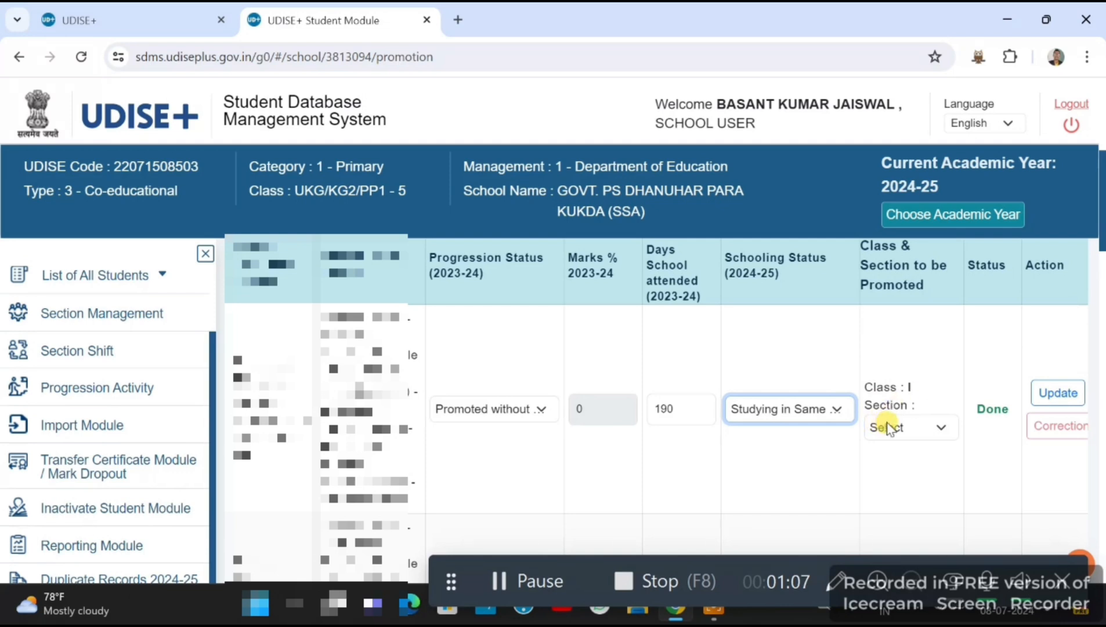
Step: Assign the first student to section A of Class I and save the updated progression record
left_click(921, 426)
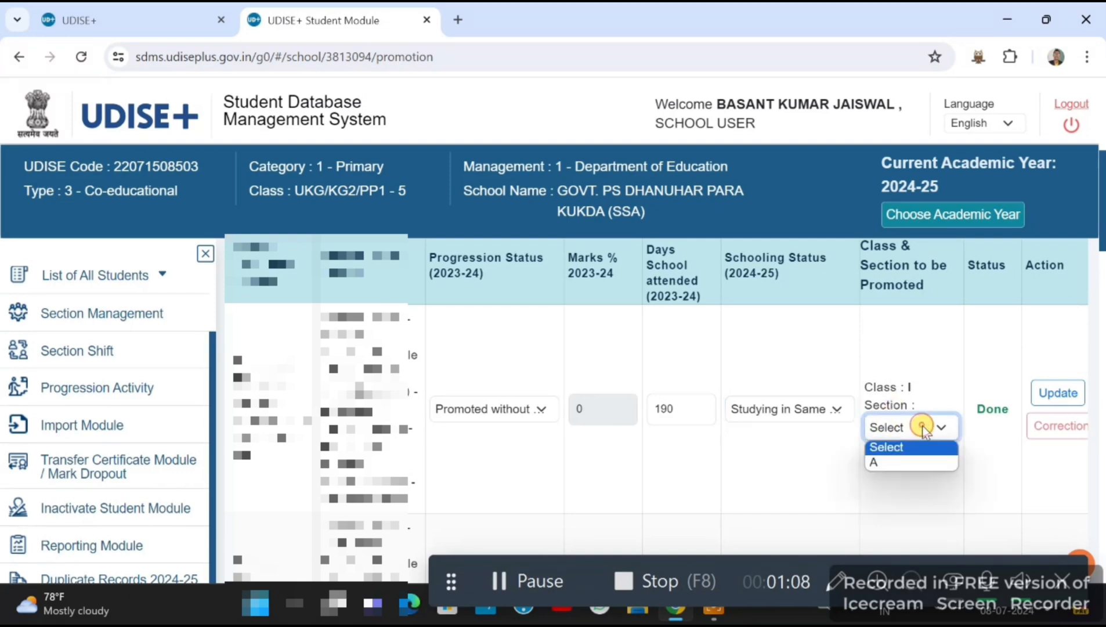
left_click(892, 461)
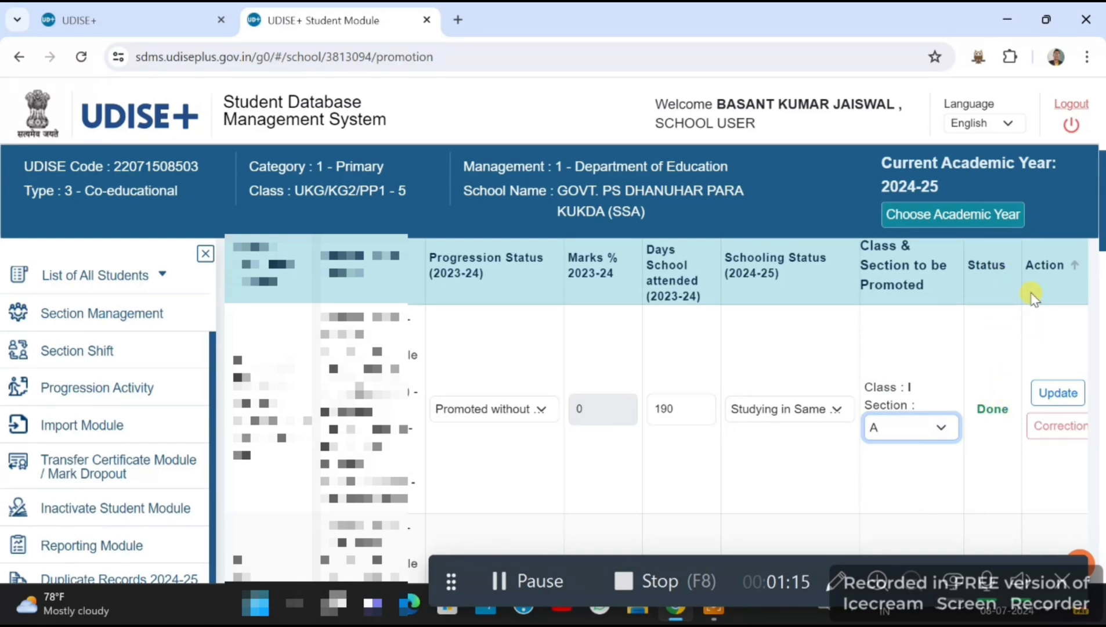
left_click(1039, 394)
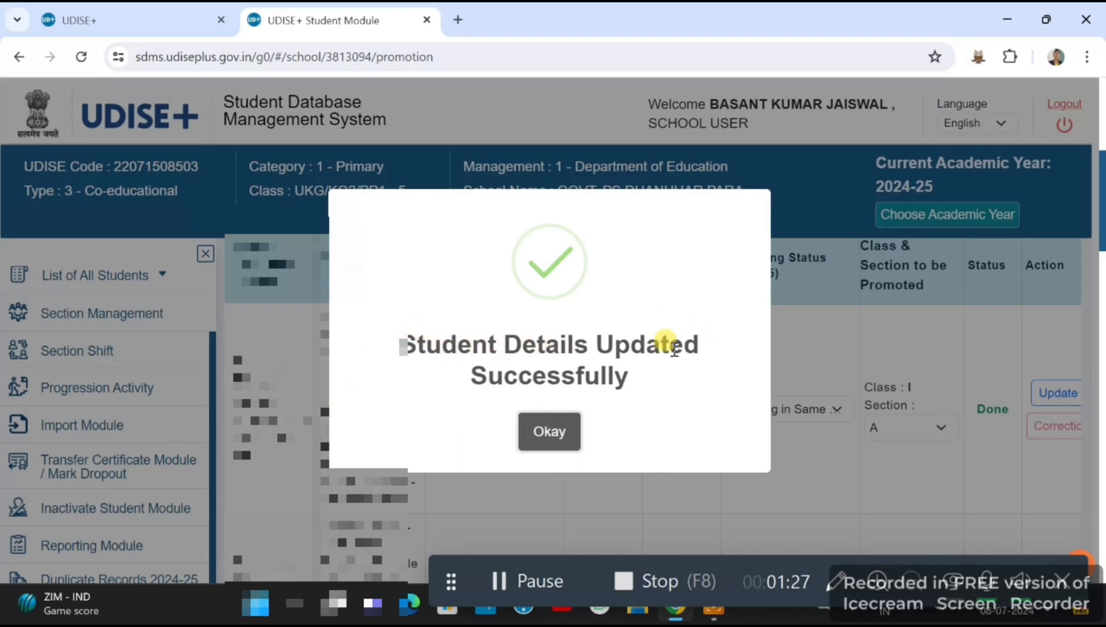
left_click(537, 450)
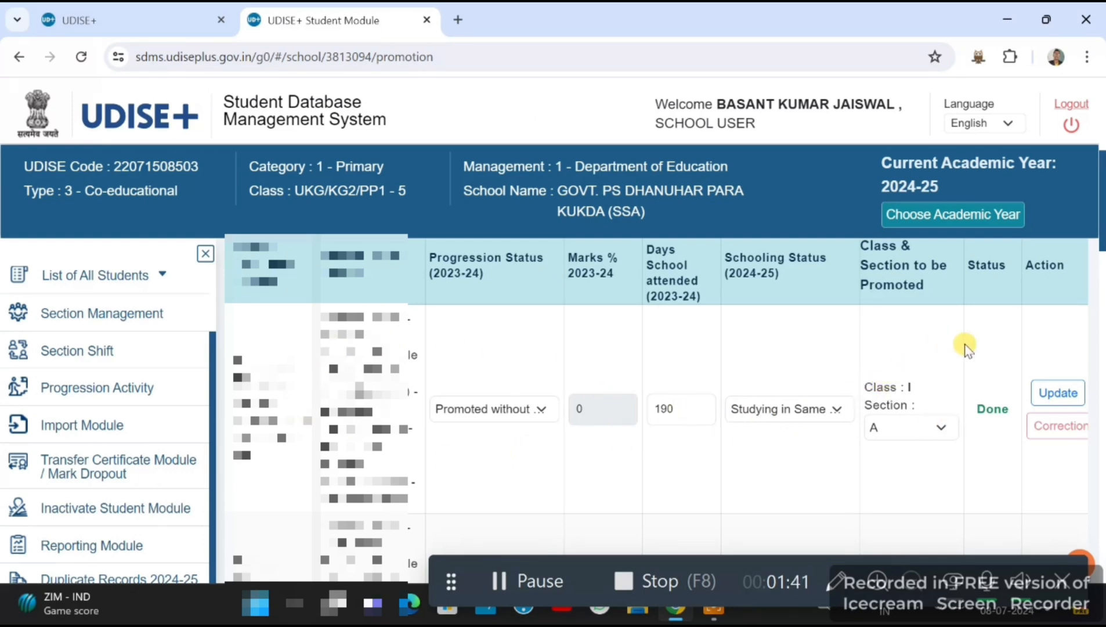
Step: Set the second listed student's 2023-24 progression status to Not Passed/Repeater
scroll(908, 303, "down", 3)
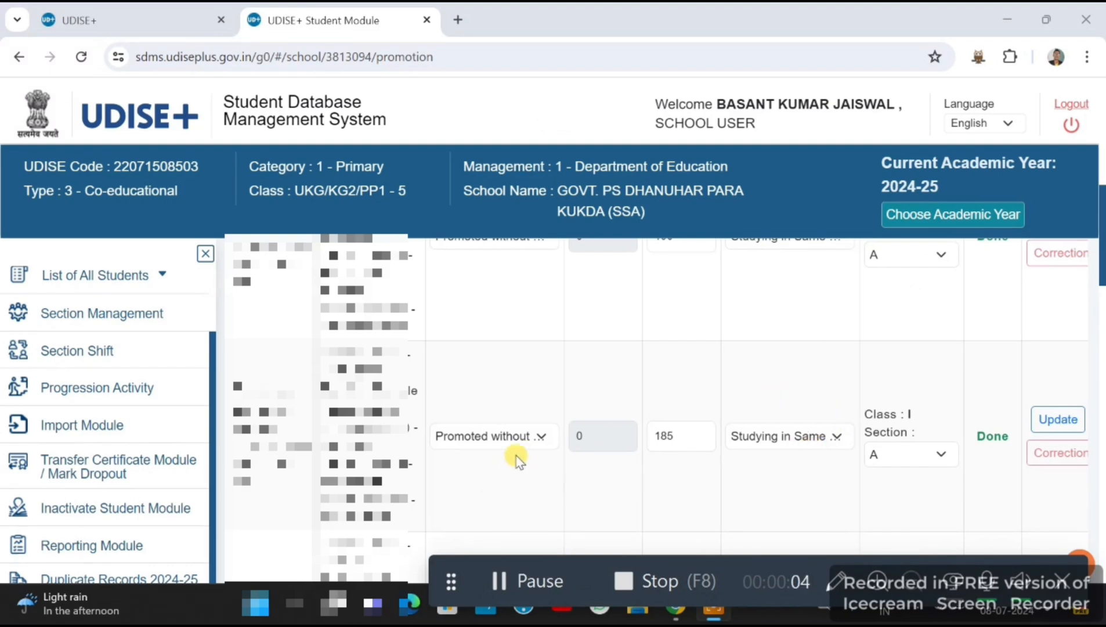
left_click(539, 436)
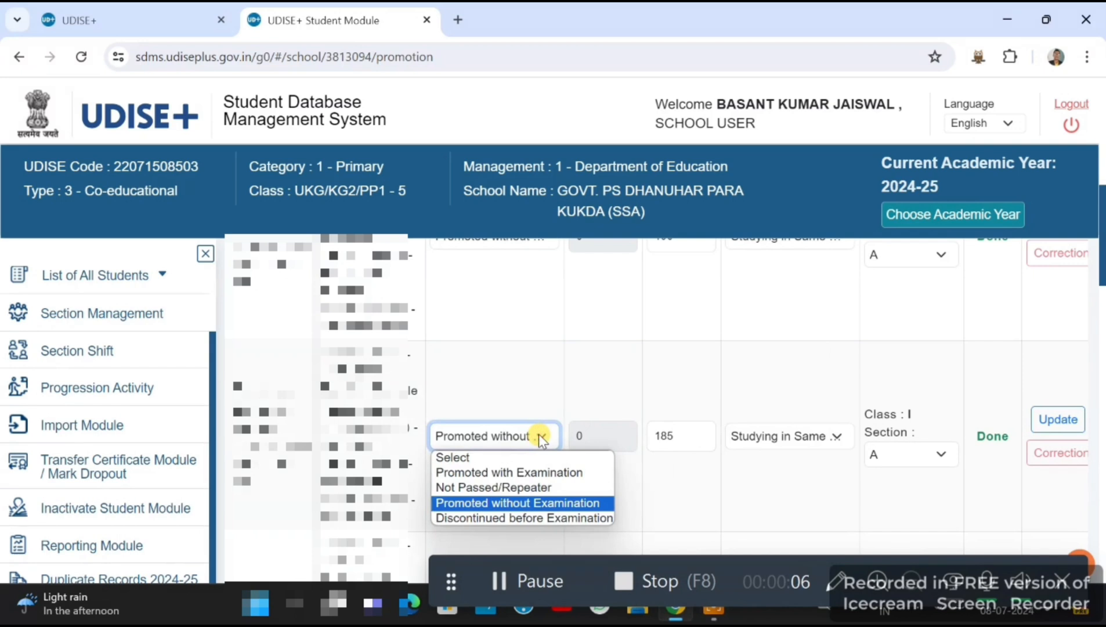
left_click(531, 489)
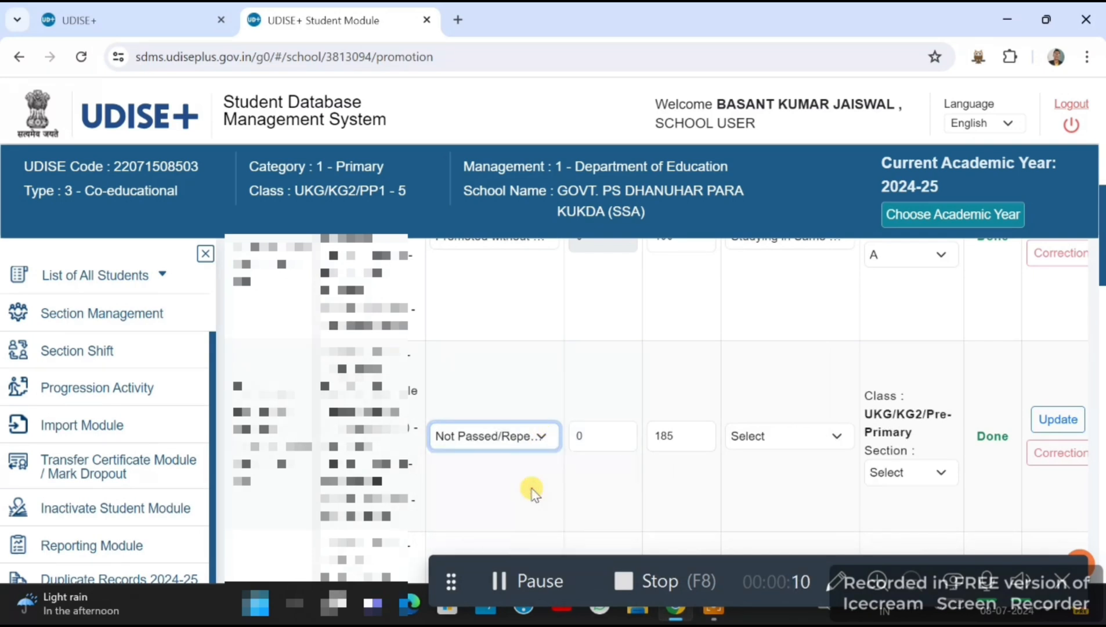
Step: Set the second student's 2024-25 schooling status to Studying in Same School and assign section A of UKG/KG2/Pre-Primary
scroll(595, 520, "up", 3)
scroll(595, 418, "up", 2)
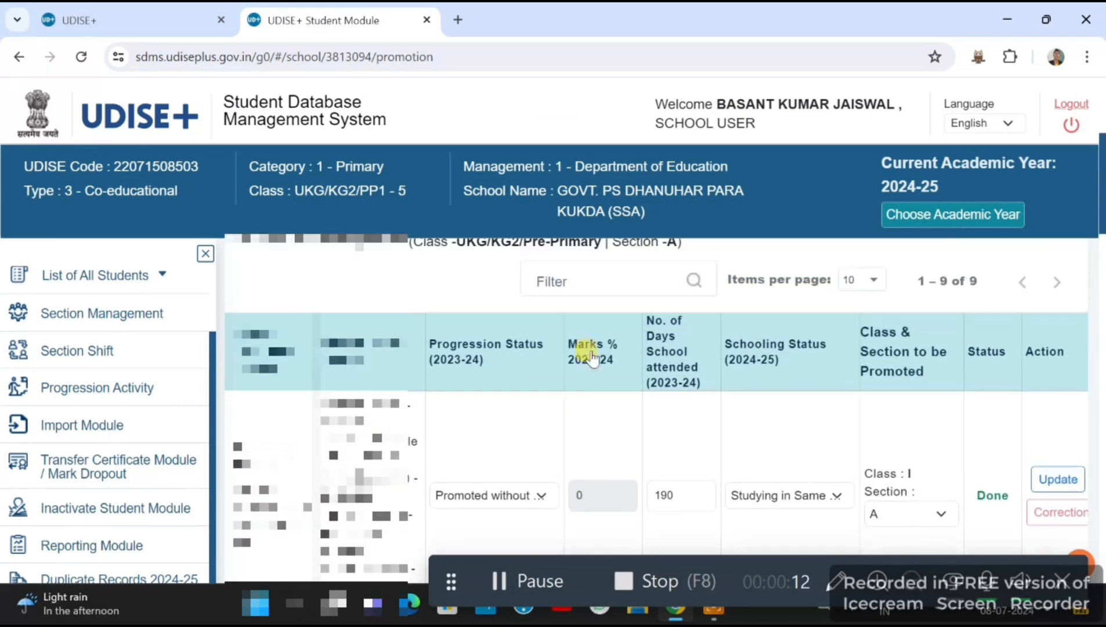
scroll(604, 374, "down", 1)
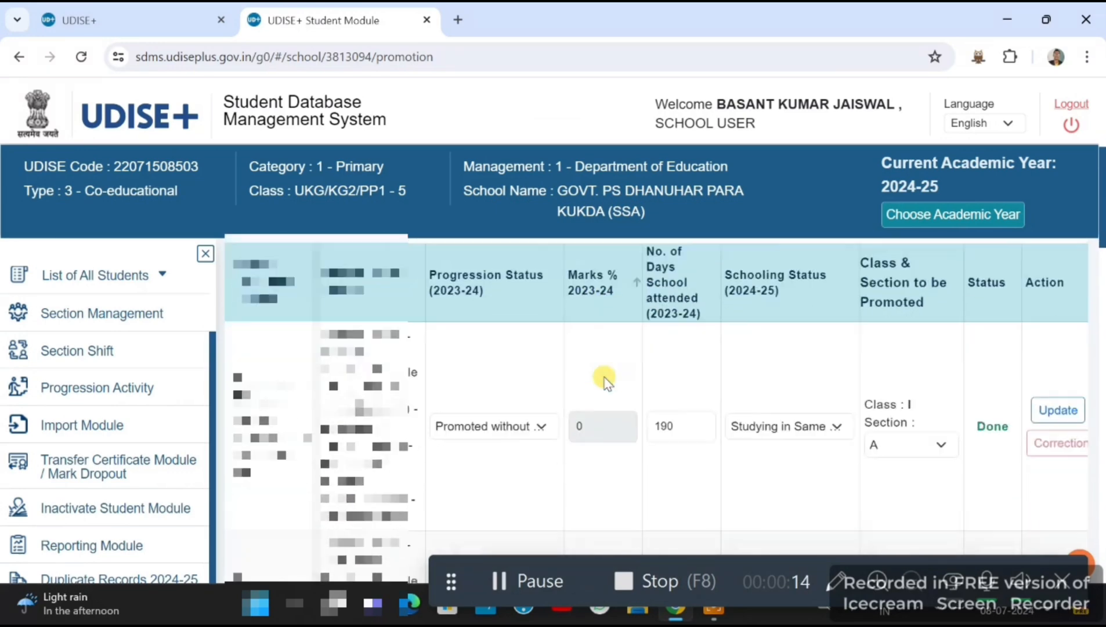
scroll(602, 372, "up", 1)
scroll(601, 395, "down", 3)
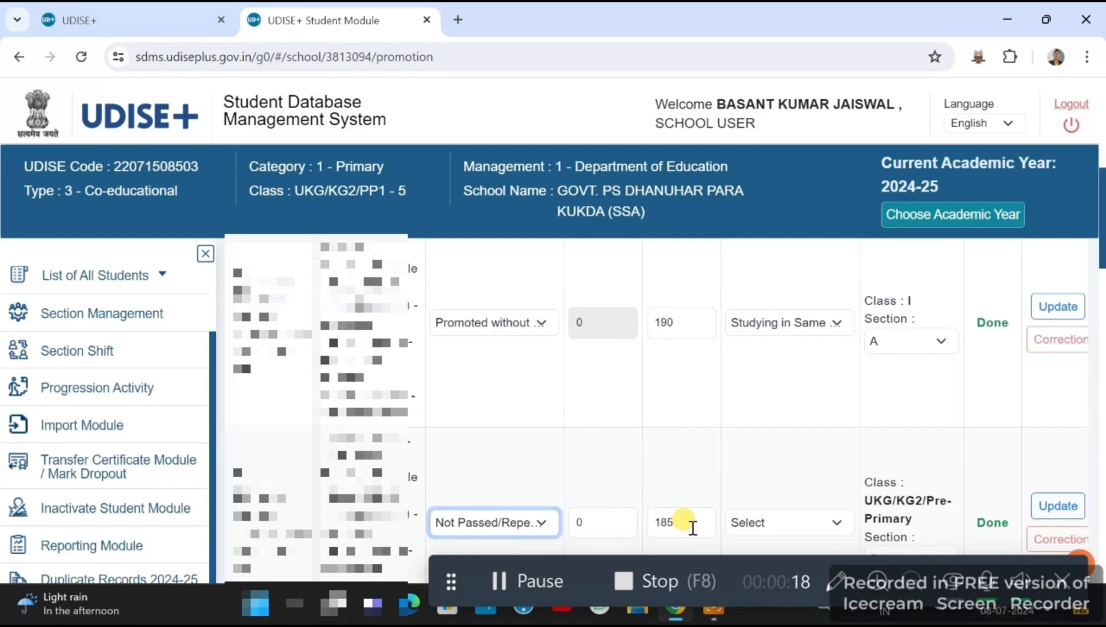
scroll(813, 400, "down", 3)
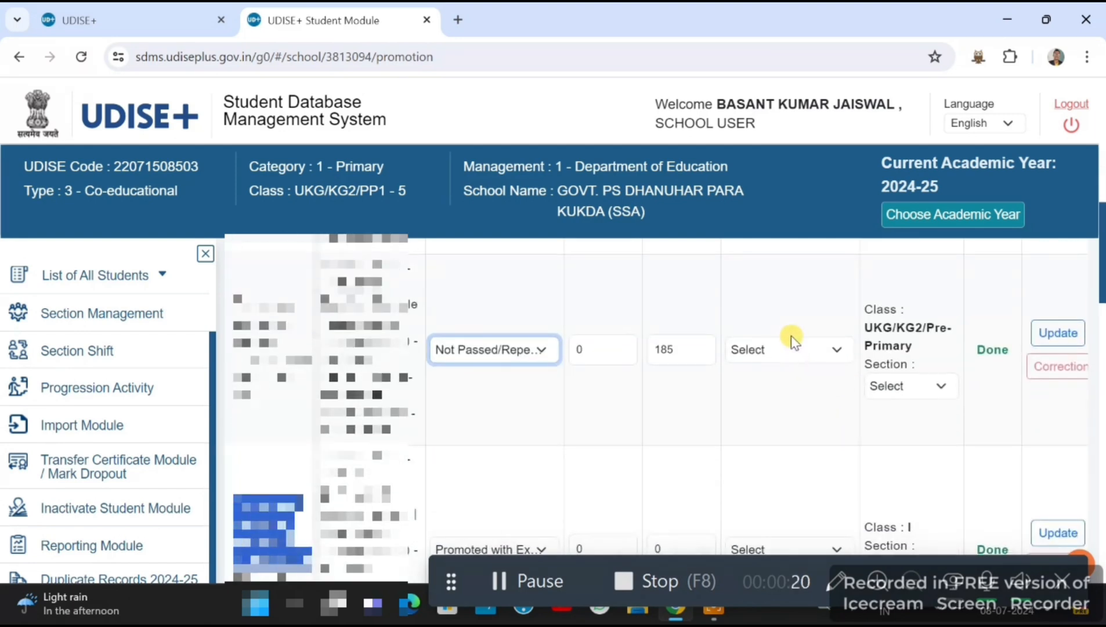
left_click(791, 343)
left_click(788, 385)
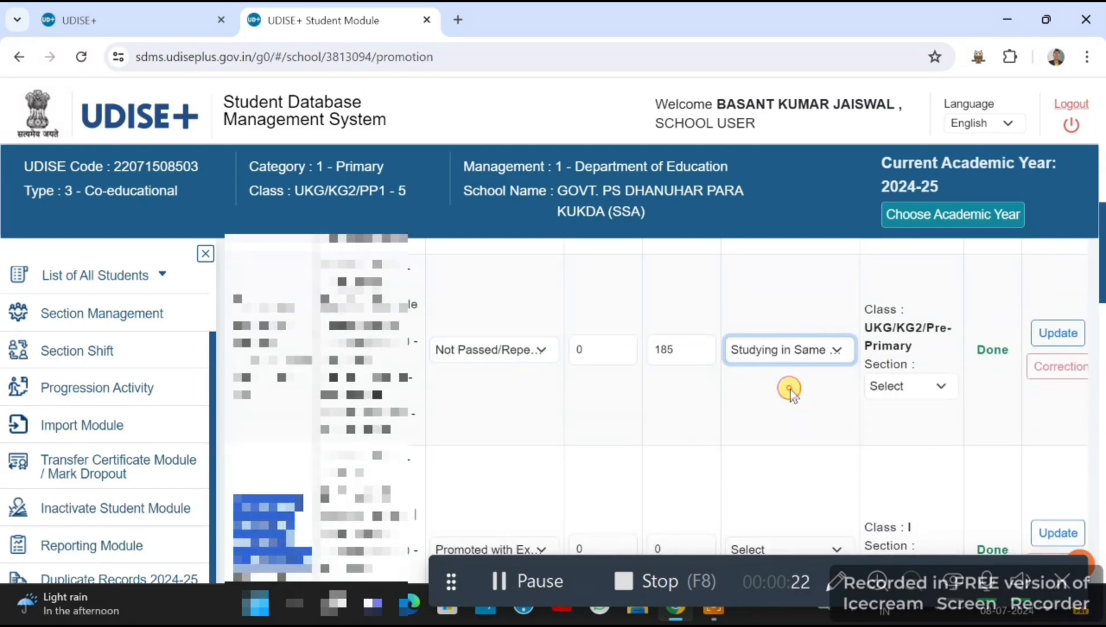
left_click(905, 384)
left_click(908, 424)
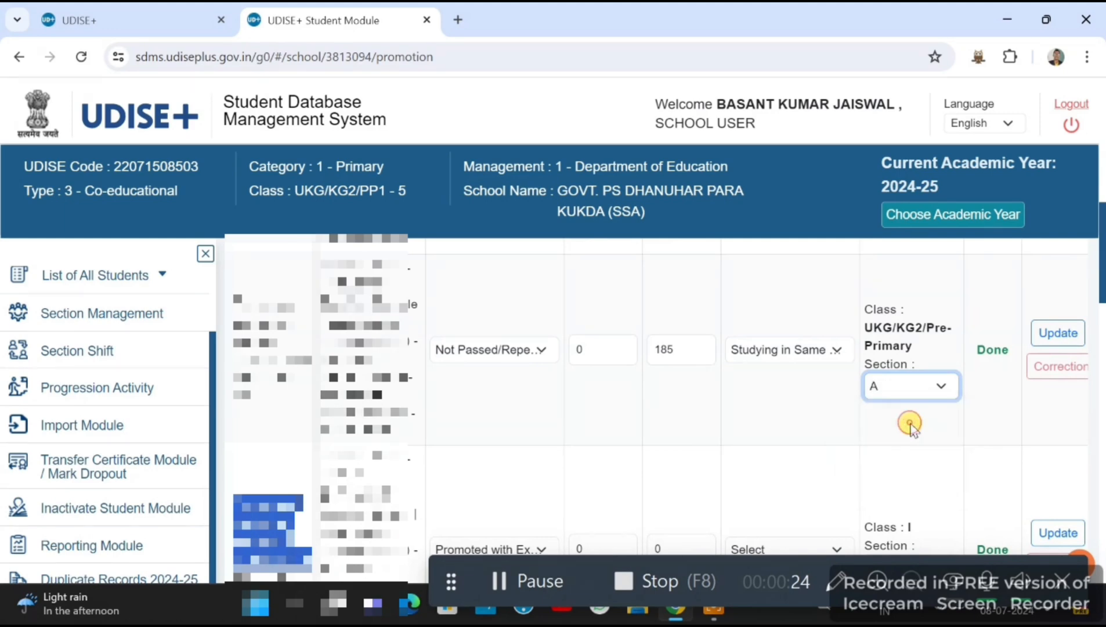
Step: Save the second student's progression record as not passed, confirming the update
left_click(1049, 343)
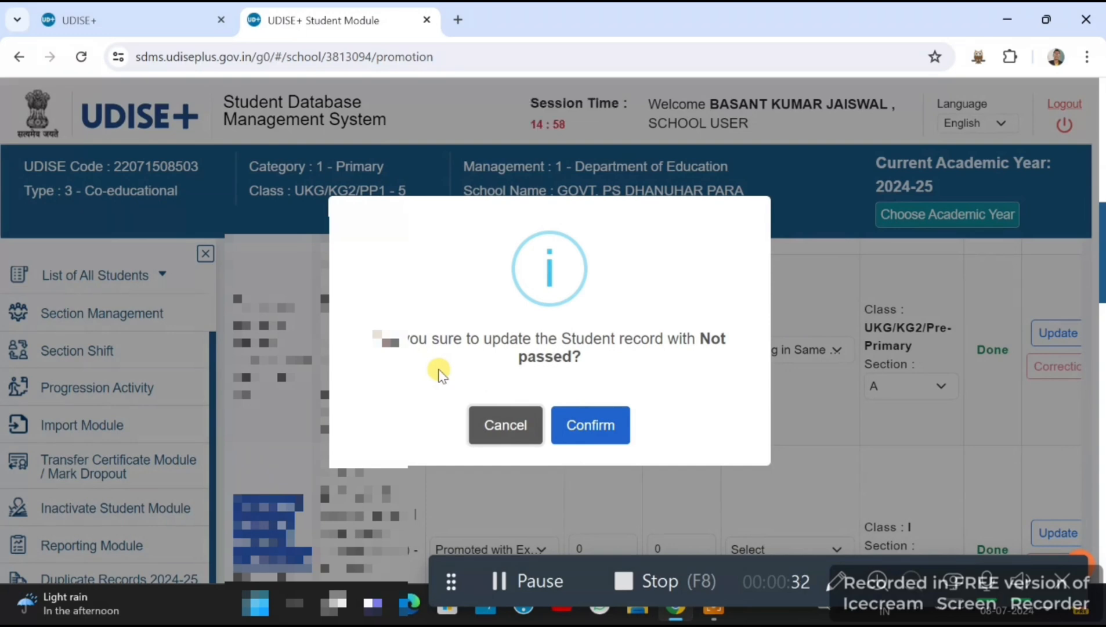
left_click(567, 424)
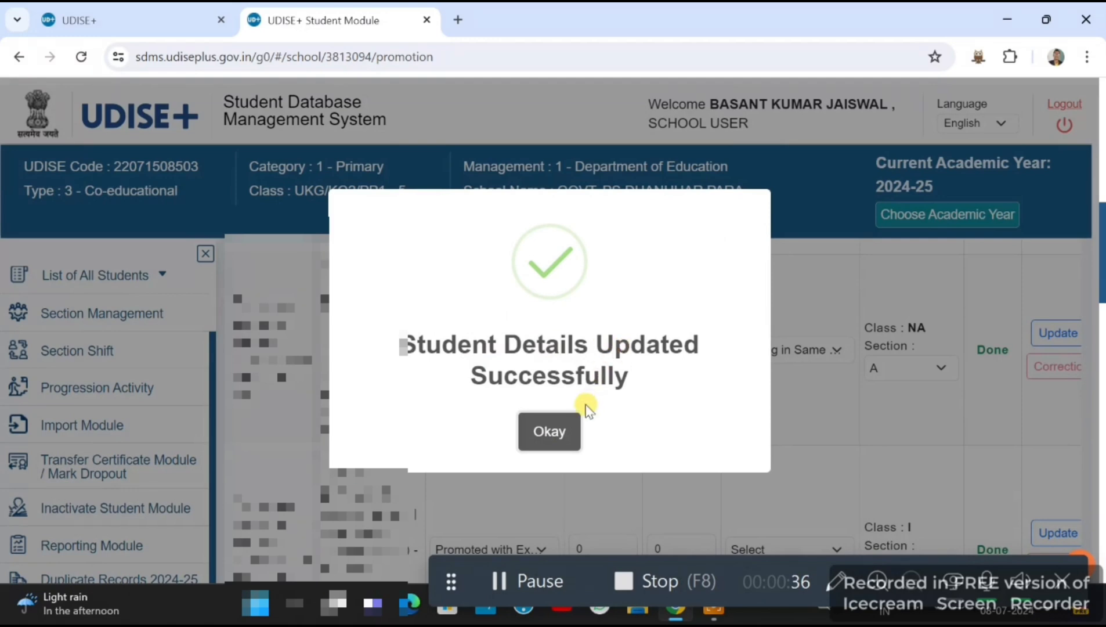
left_click(548, 433)
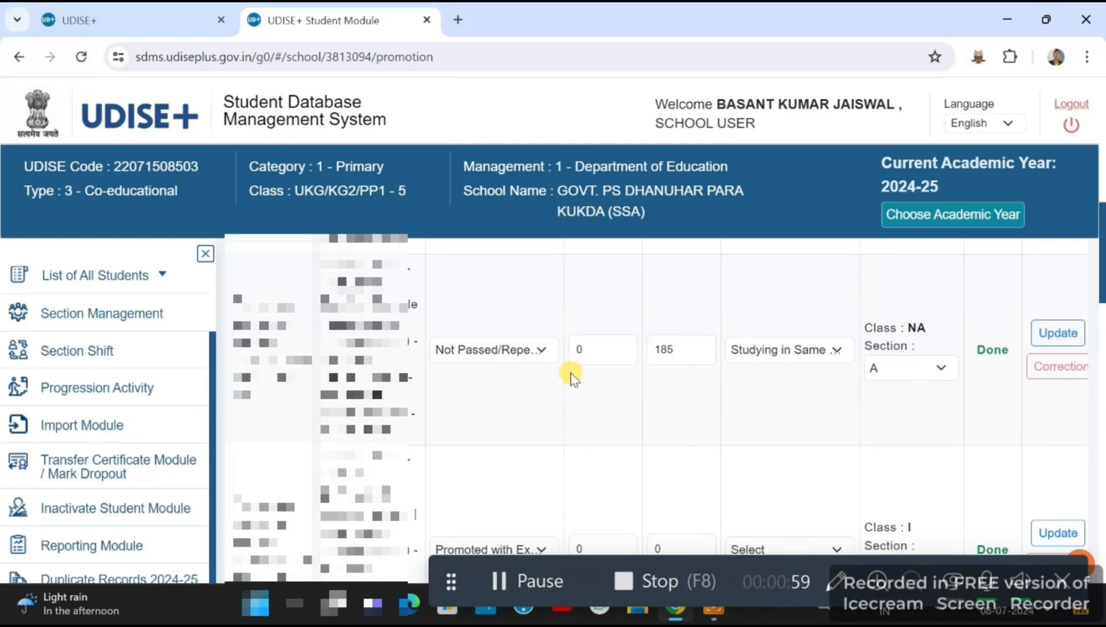
Step: Finalize the progression of class UKG/KG2/PP1, section A, and confirm freezing the section
scroll(561, 406, "down", 3)
scroll(562, 406, "up", 5)
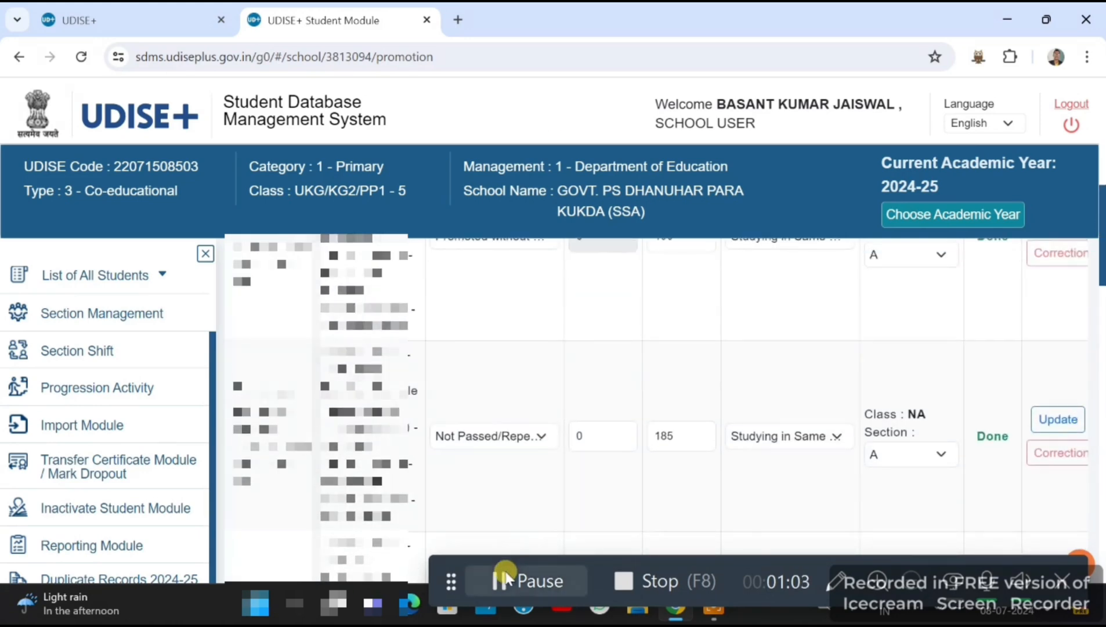
scroll(561, 498, "up", 2)
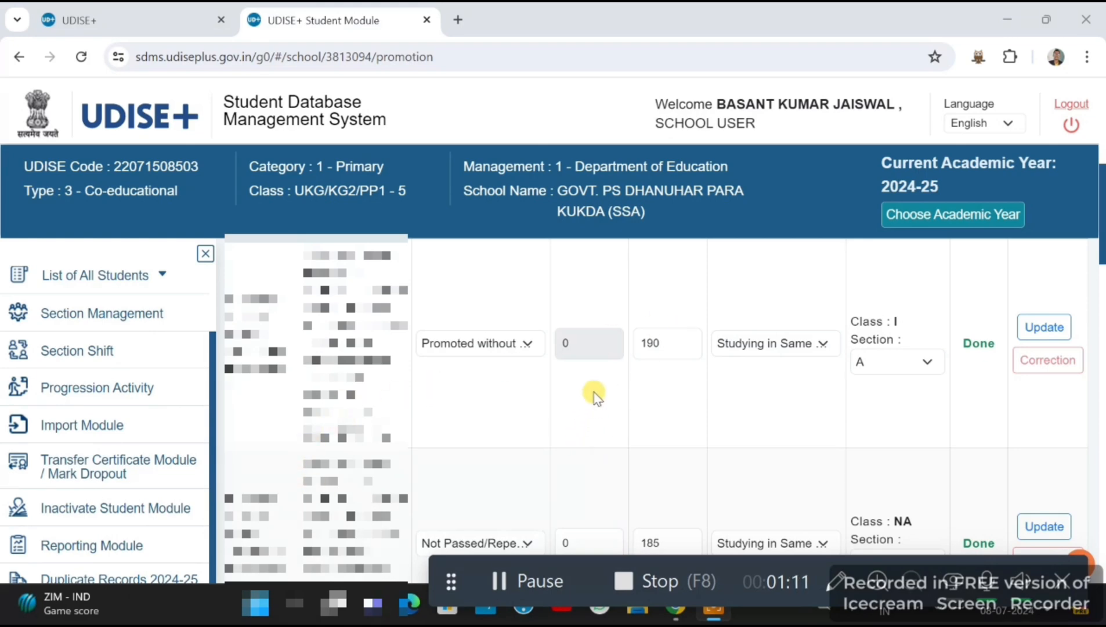
scroll(595, 396, "down", 2)
scroll(595, 397, "down", 10)
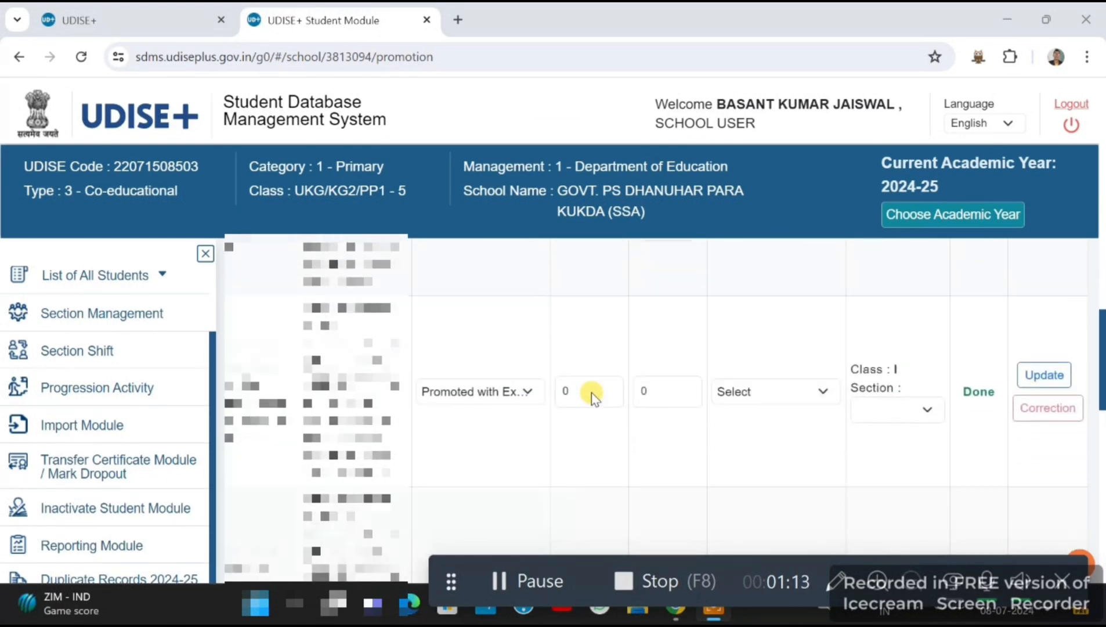
scroll(592, 397, "down", 10)
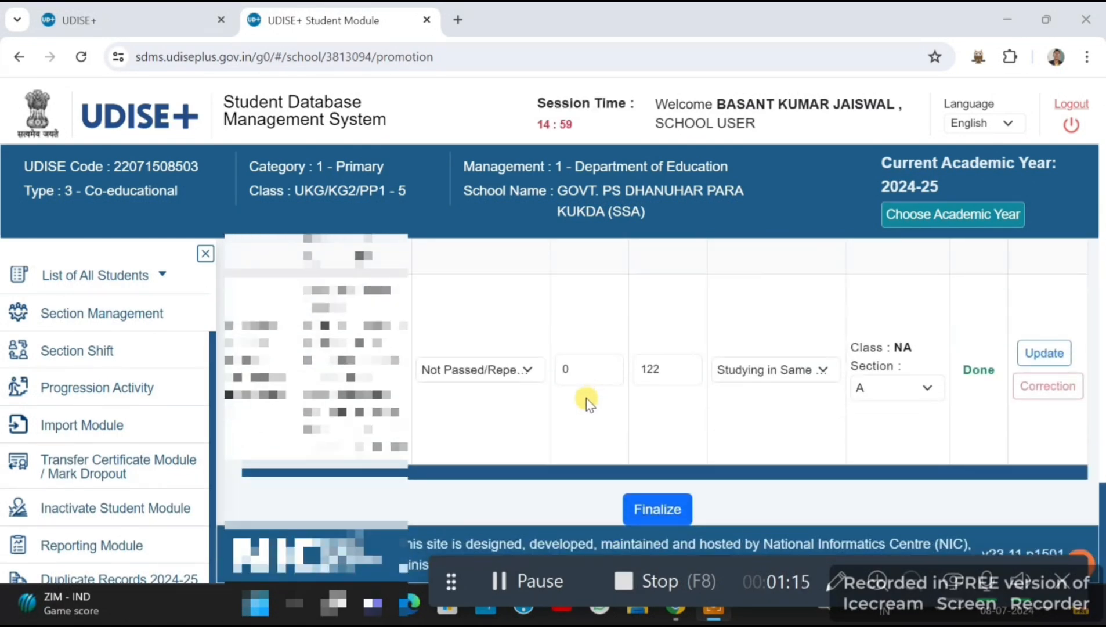
left_click(653, 509)
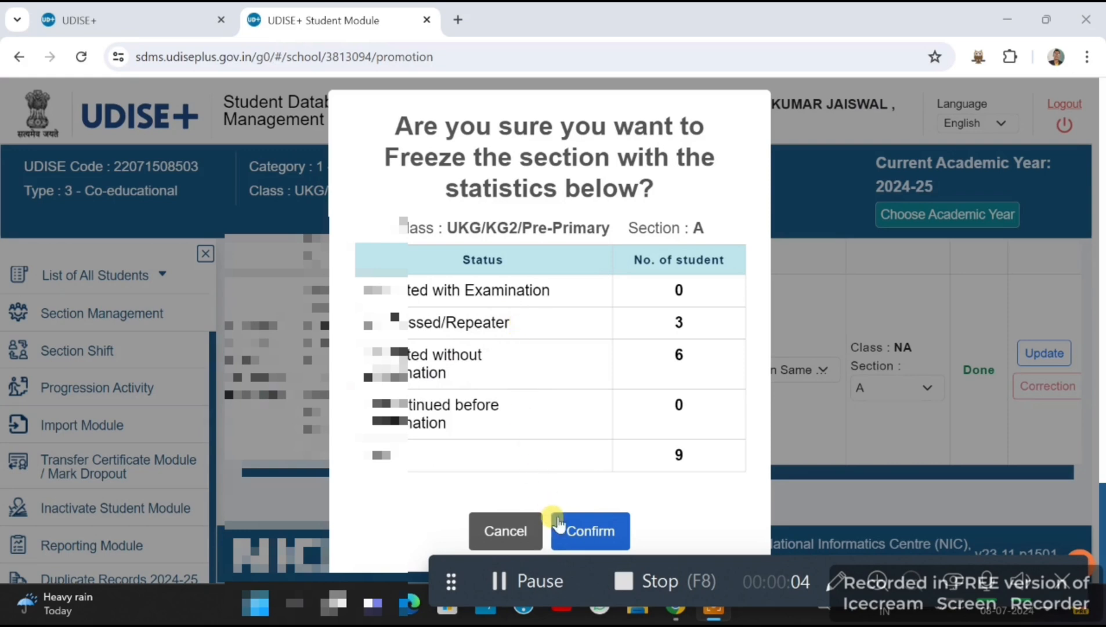
left_click(568, 533)
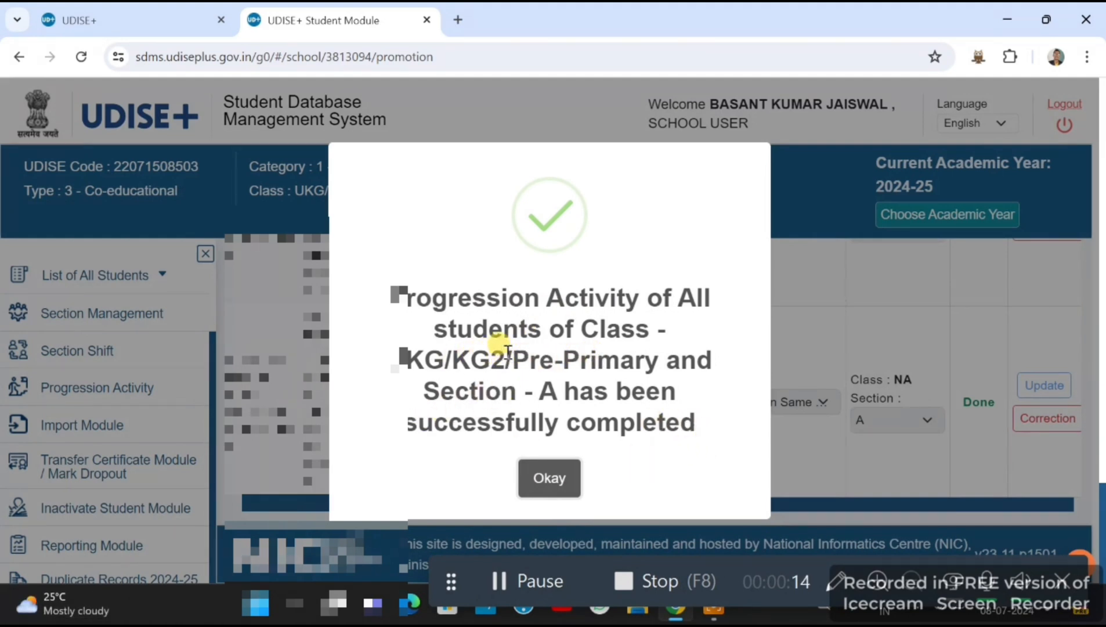
left_click(550, 478)
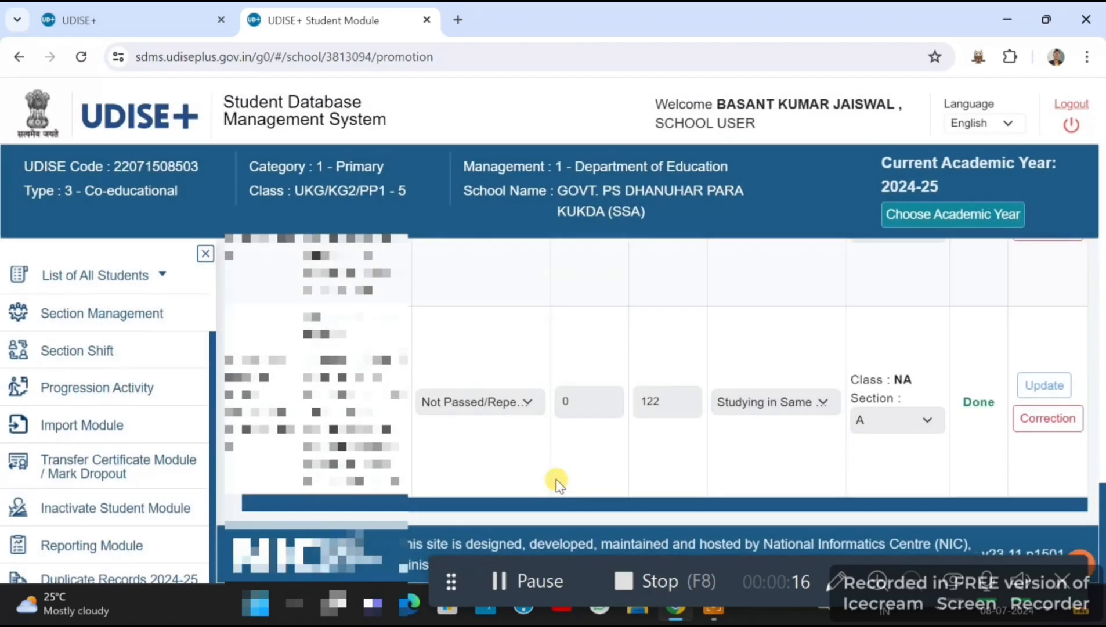
Step: Check which classes can be chosen for progression, and return to the Progression Activity module's start page
scroll(548, 465, "up", 10)
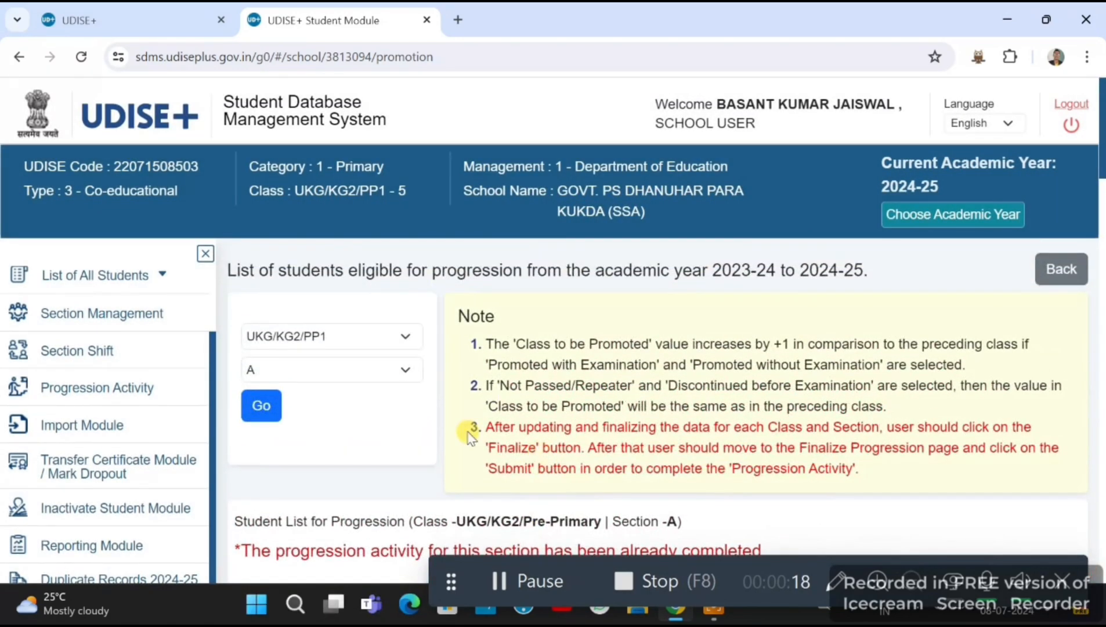
left_click(399, 335)
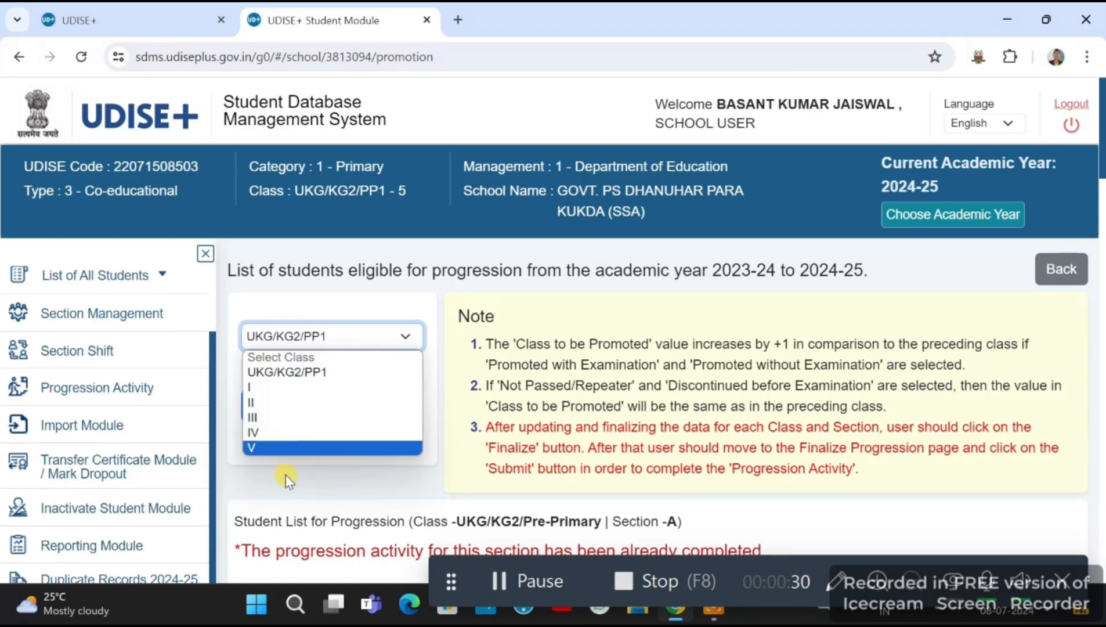
left_click(100, 388)
left_click(108, 391)
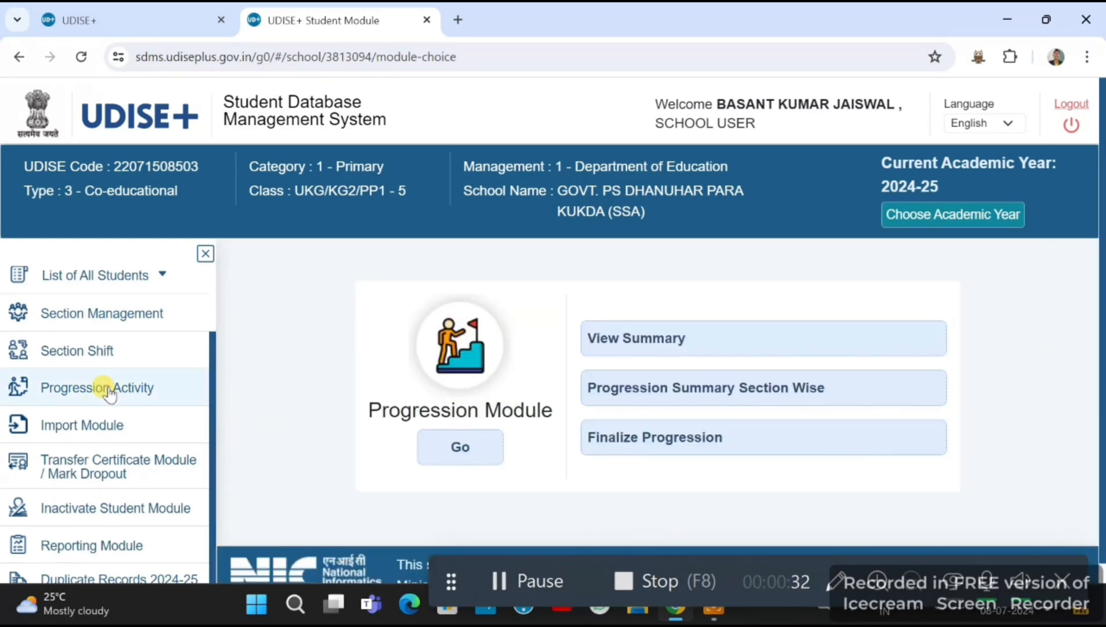